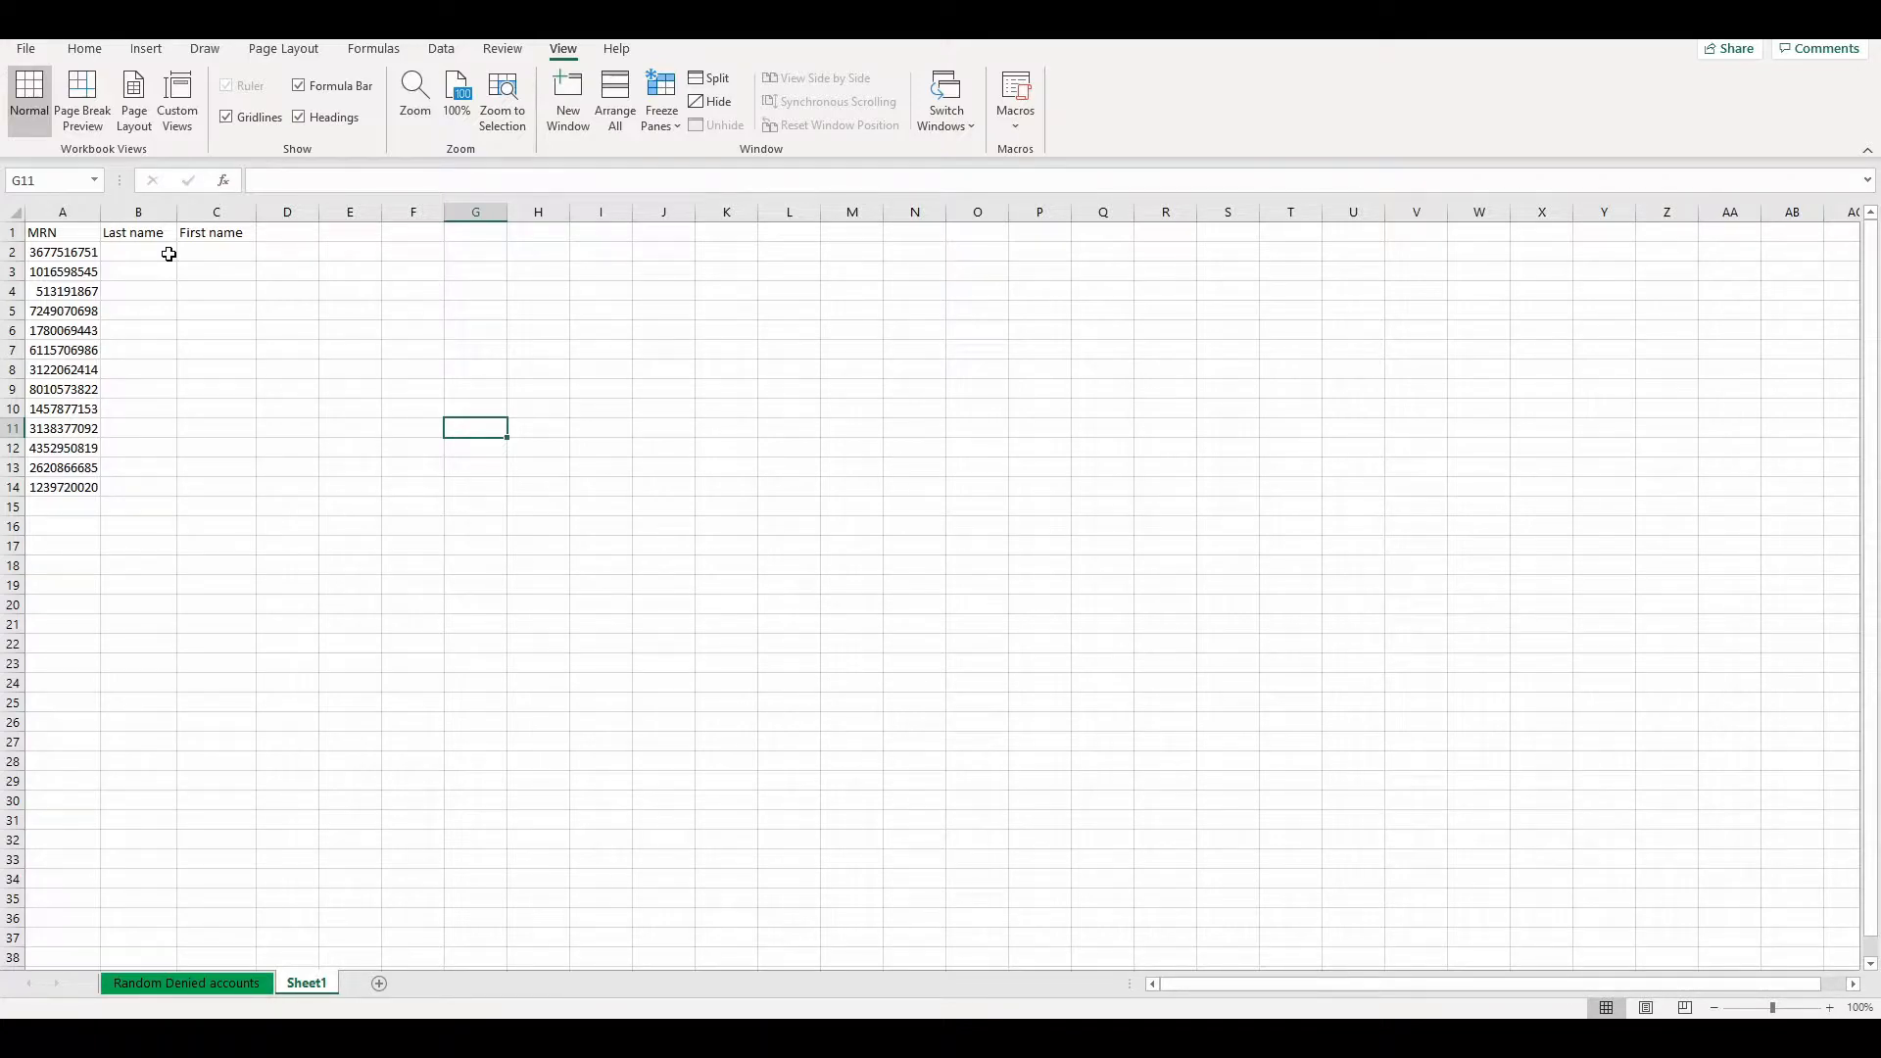
Look up the first MRN from Sheet1 in the Random Denied accounts sheet with Find, and return to Sheet1
left_click(79, 253)
key("ctrl+c")
left_click(224, 984)
key("ctrl+f")
key("ctrl+v")
left_click(1021, 592)
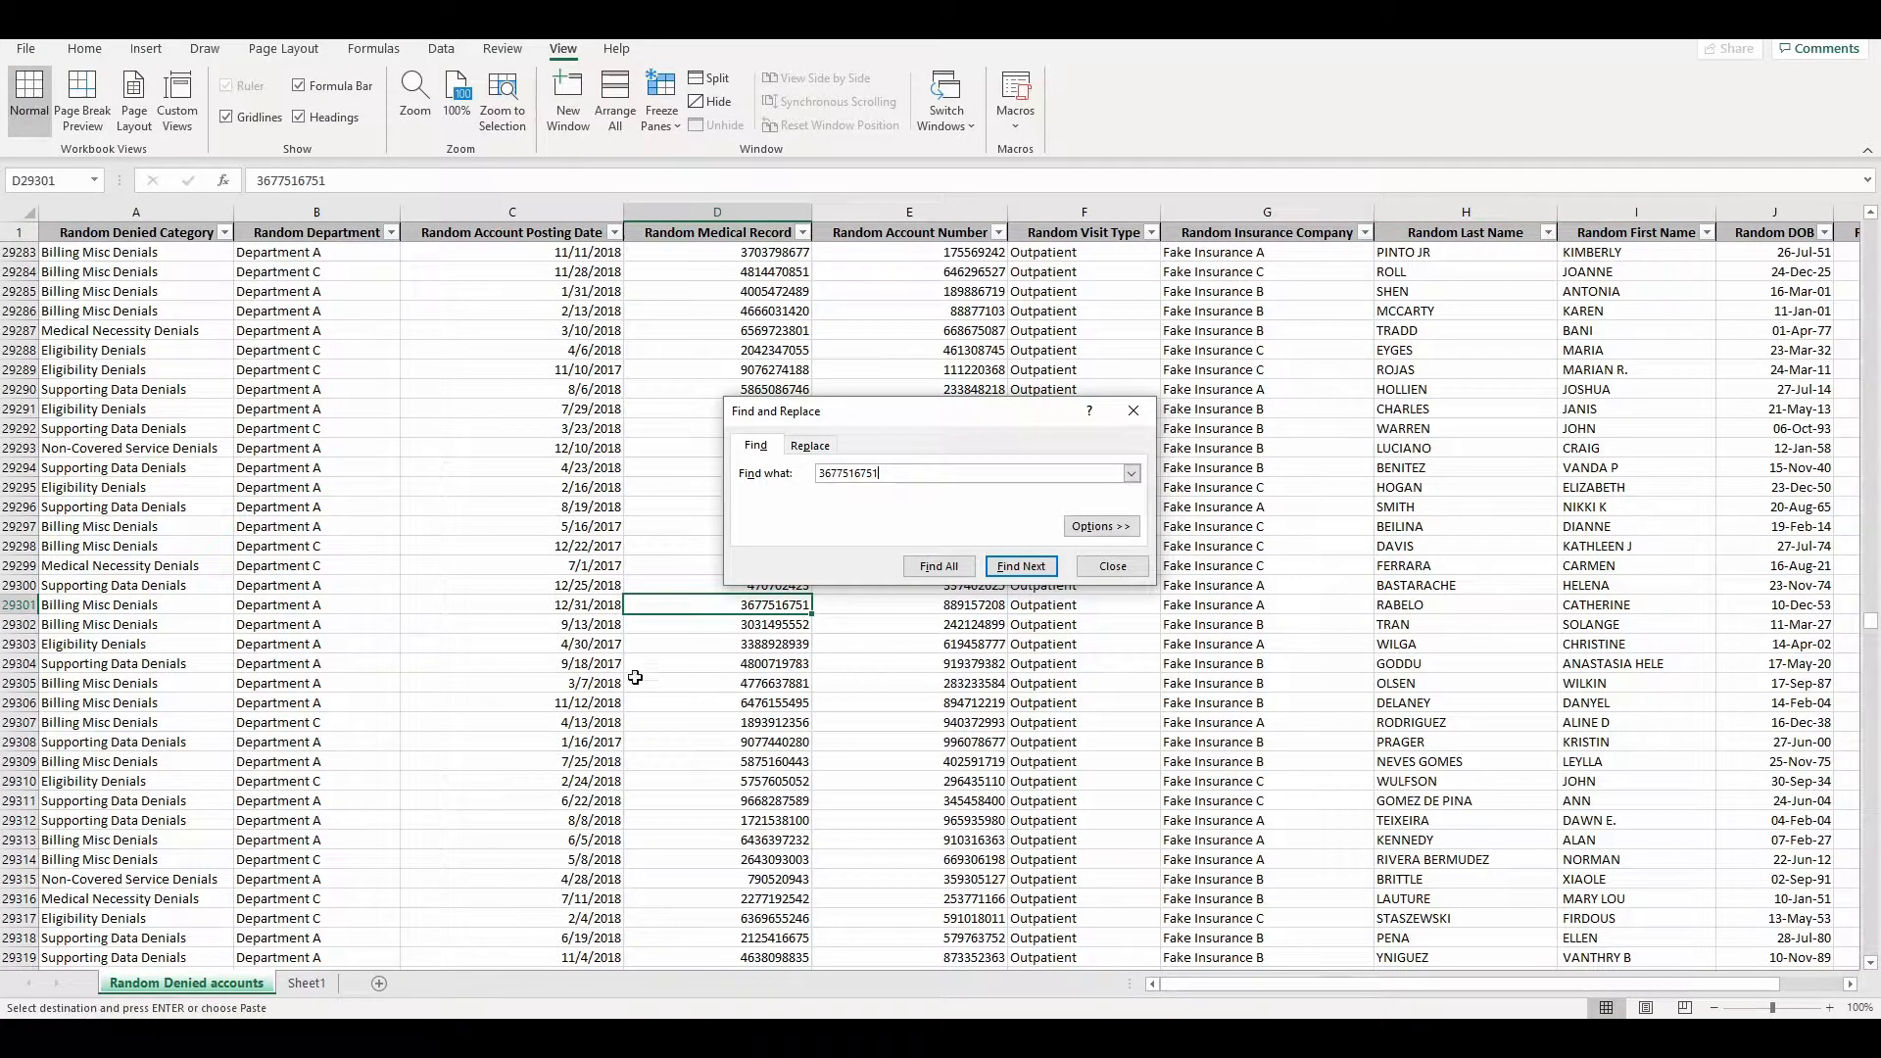
left_click(310, 987)
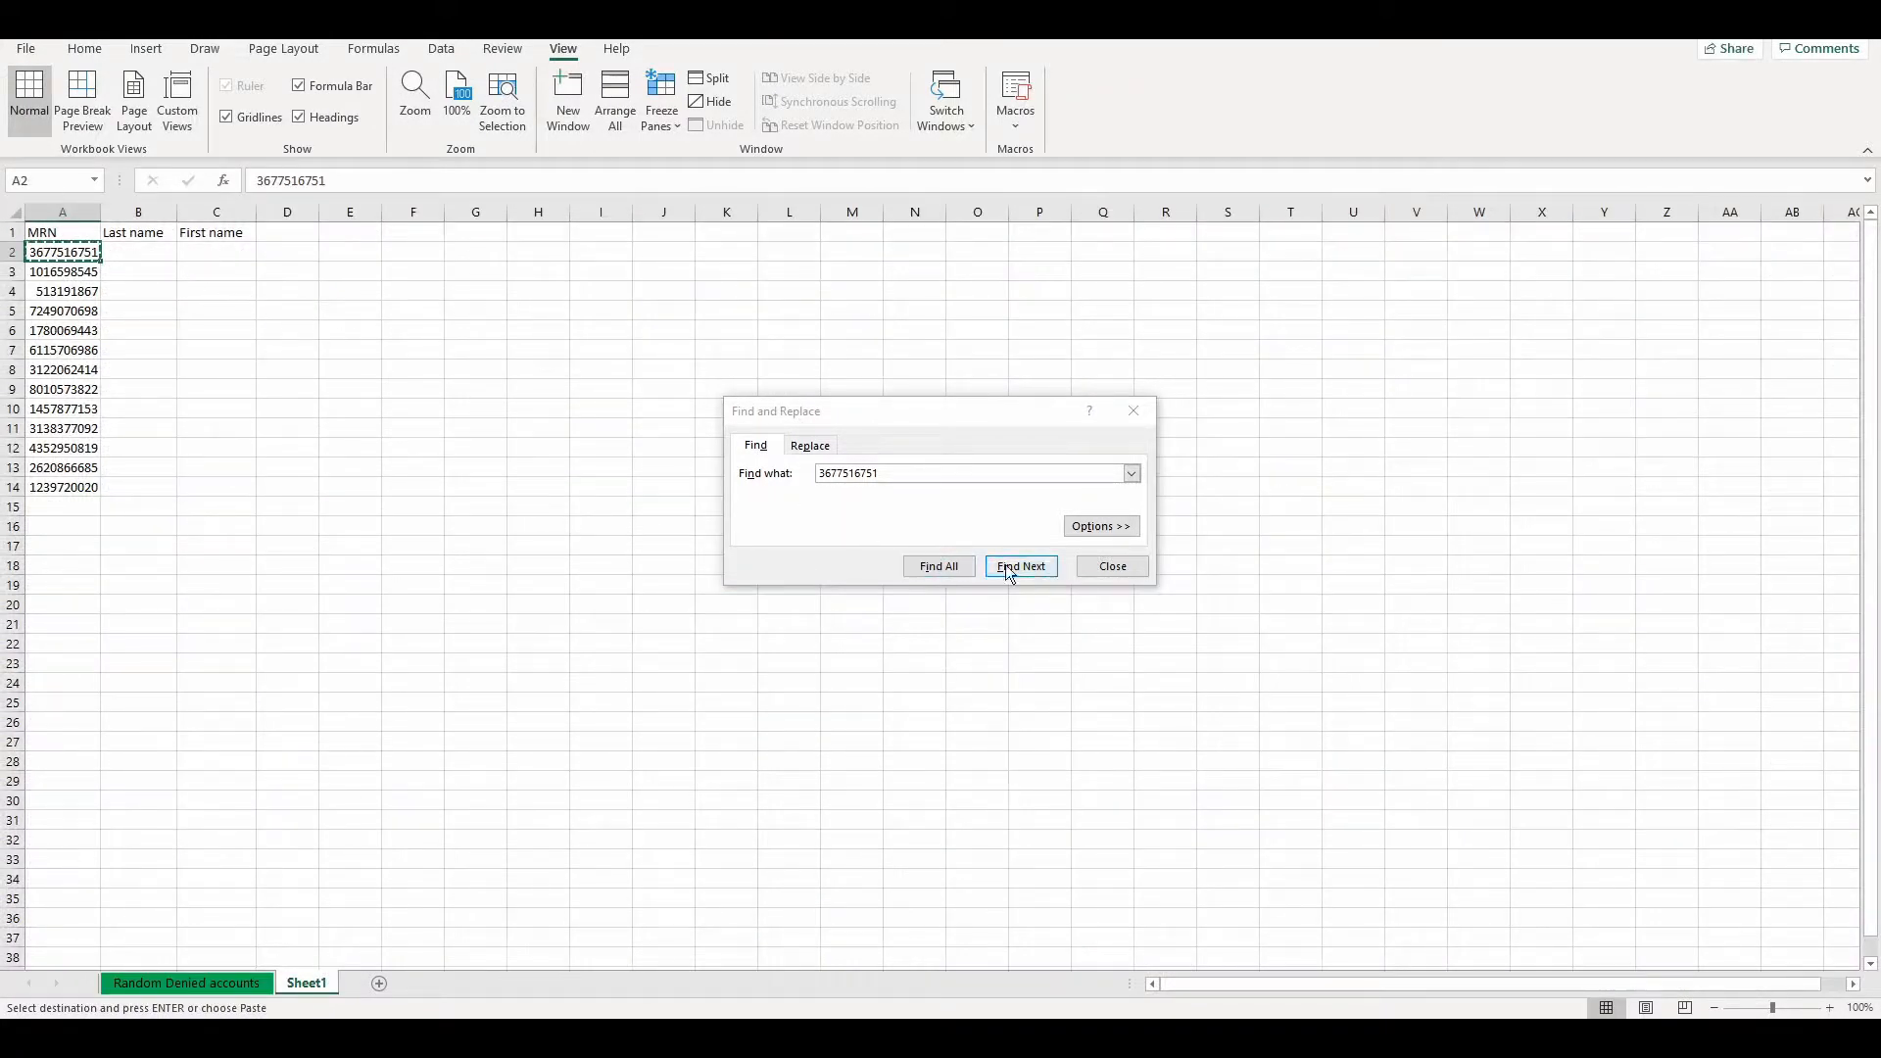
left_click(1117, 566)
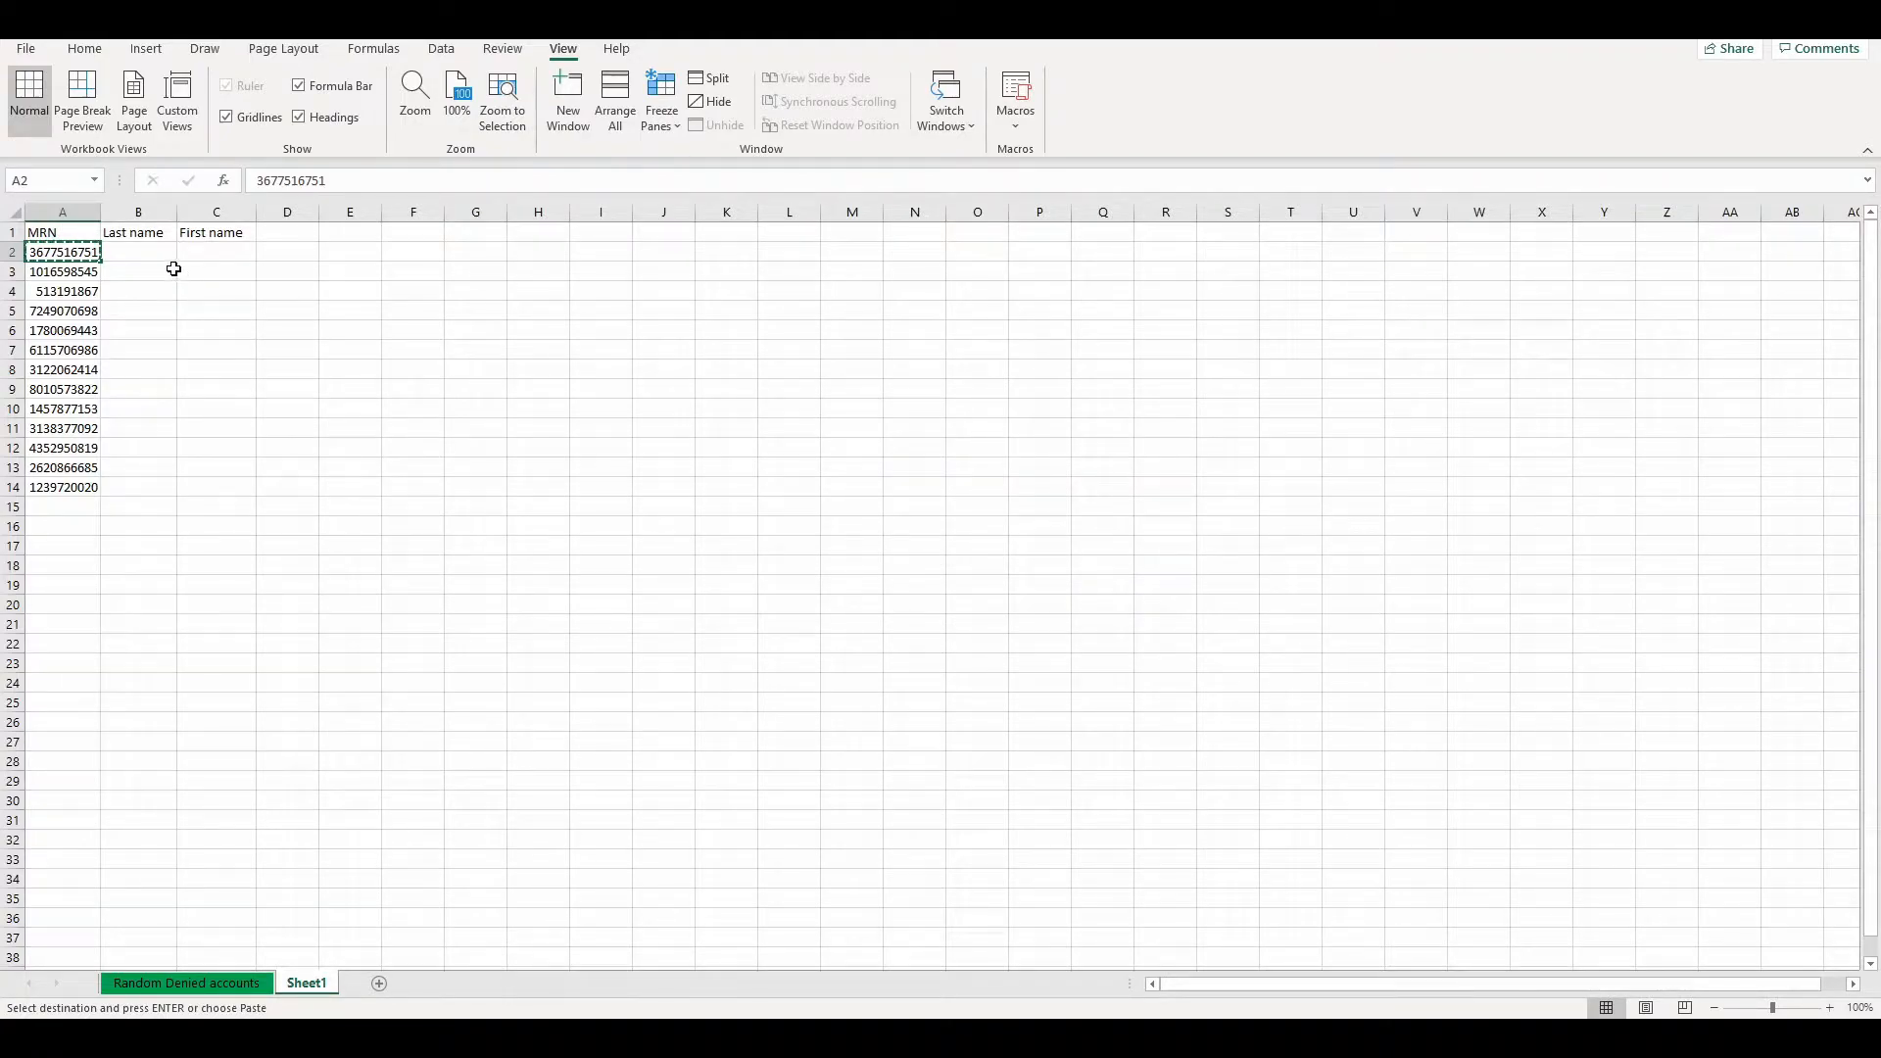
Start a VLOOKUP formula in cell B2 of the Last name column with A2 as the lookup value
left_click(144, 257)
key("Escape")
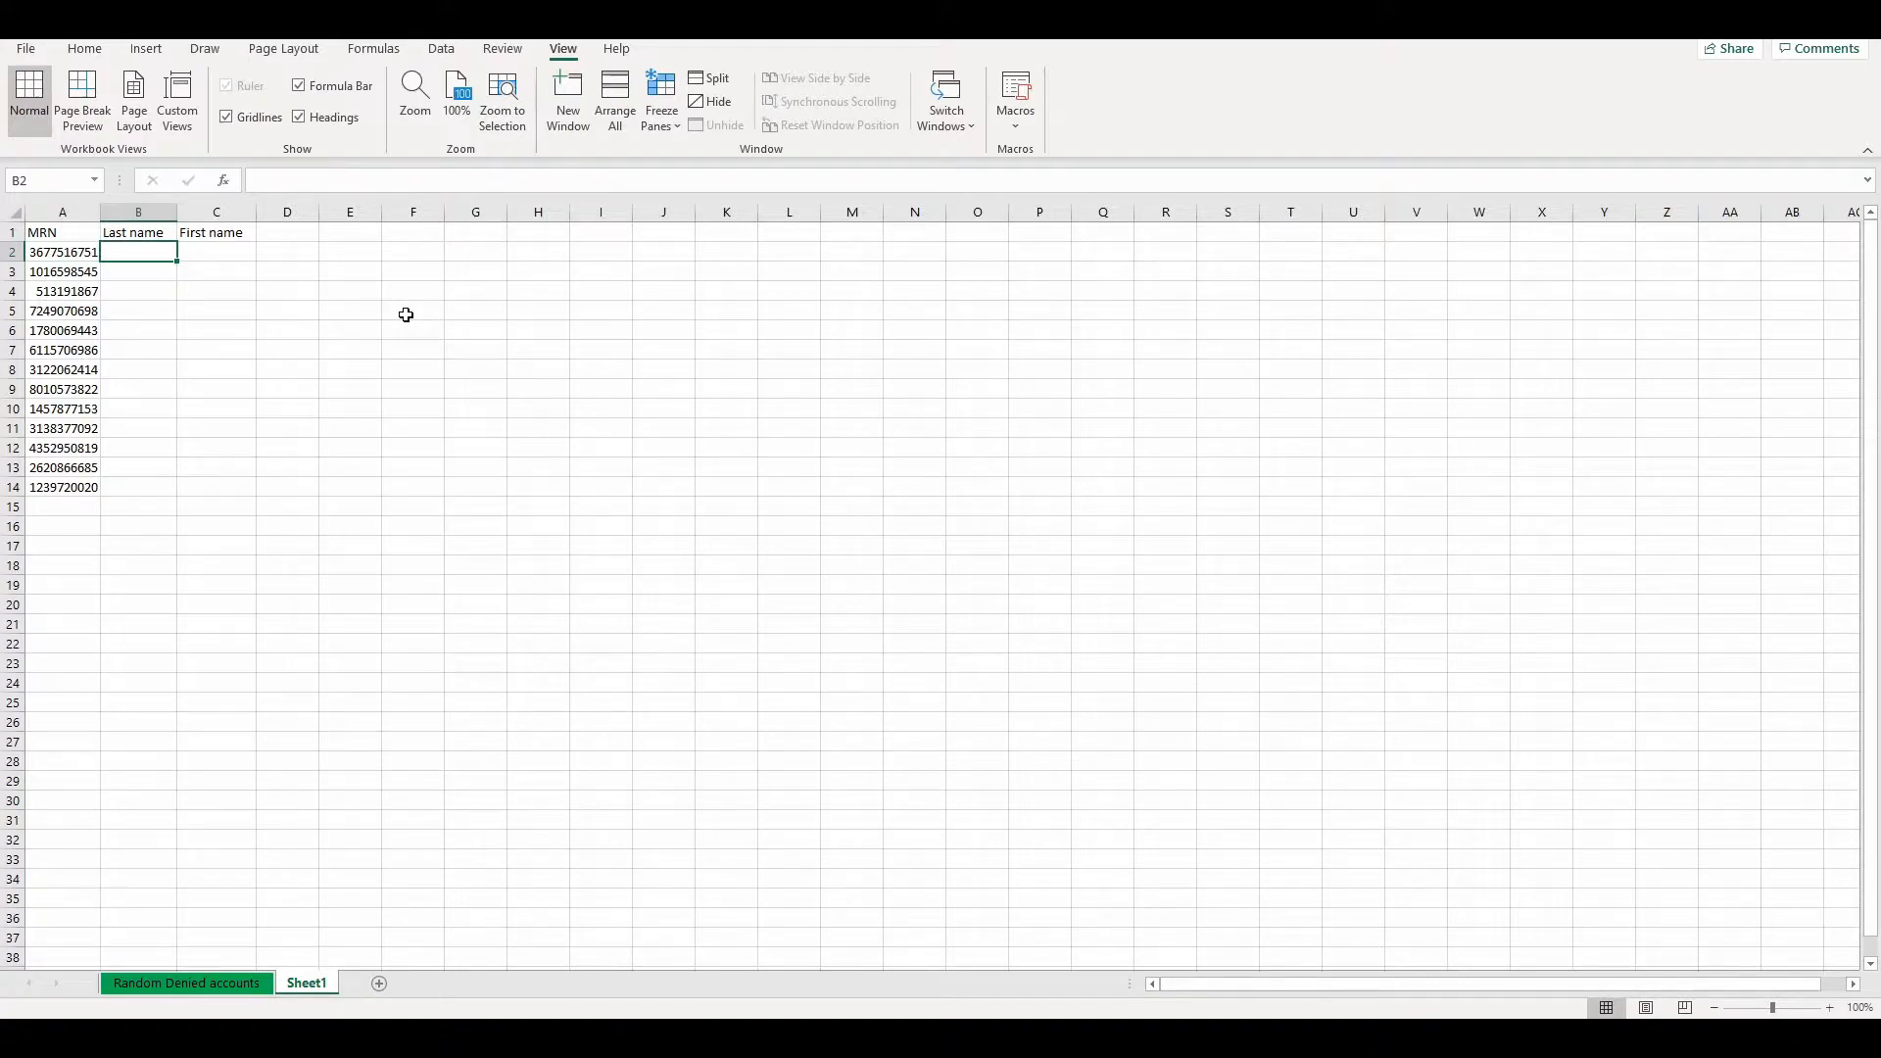
type("=")
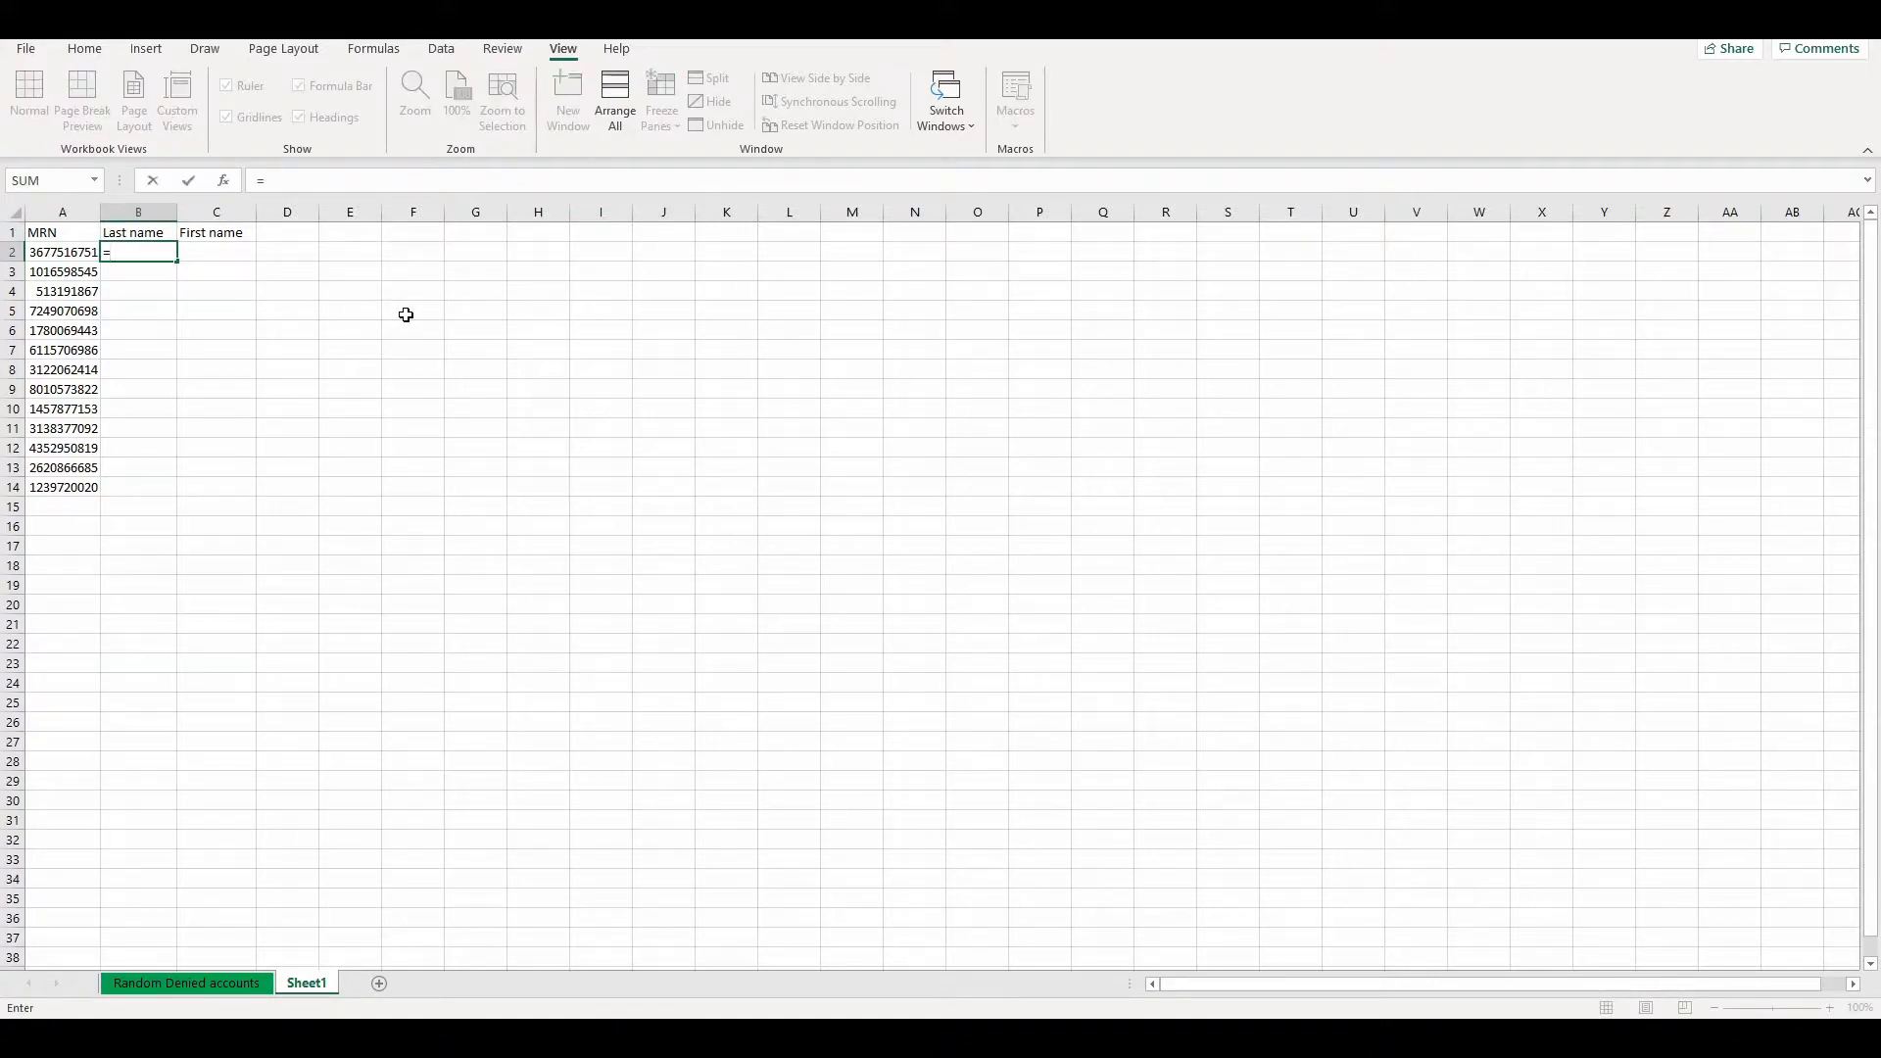
type("vl")
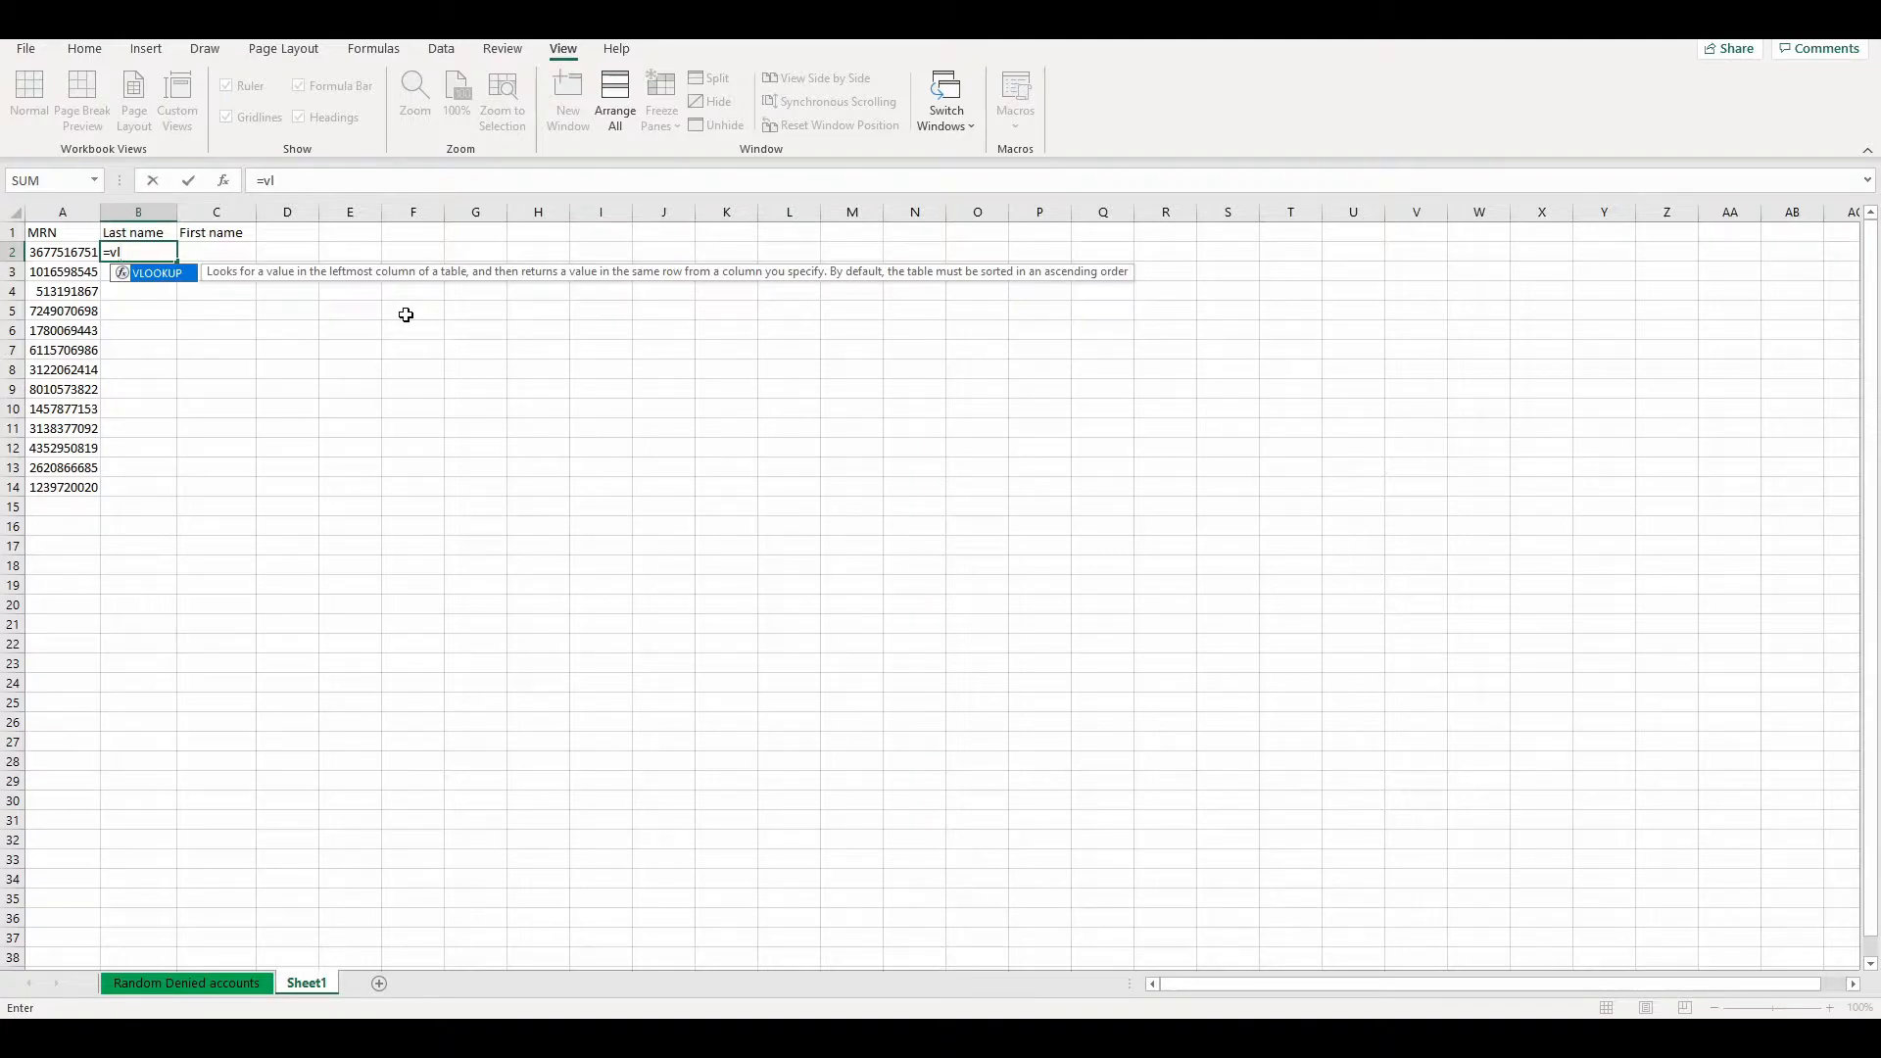
key("Tab")
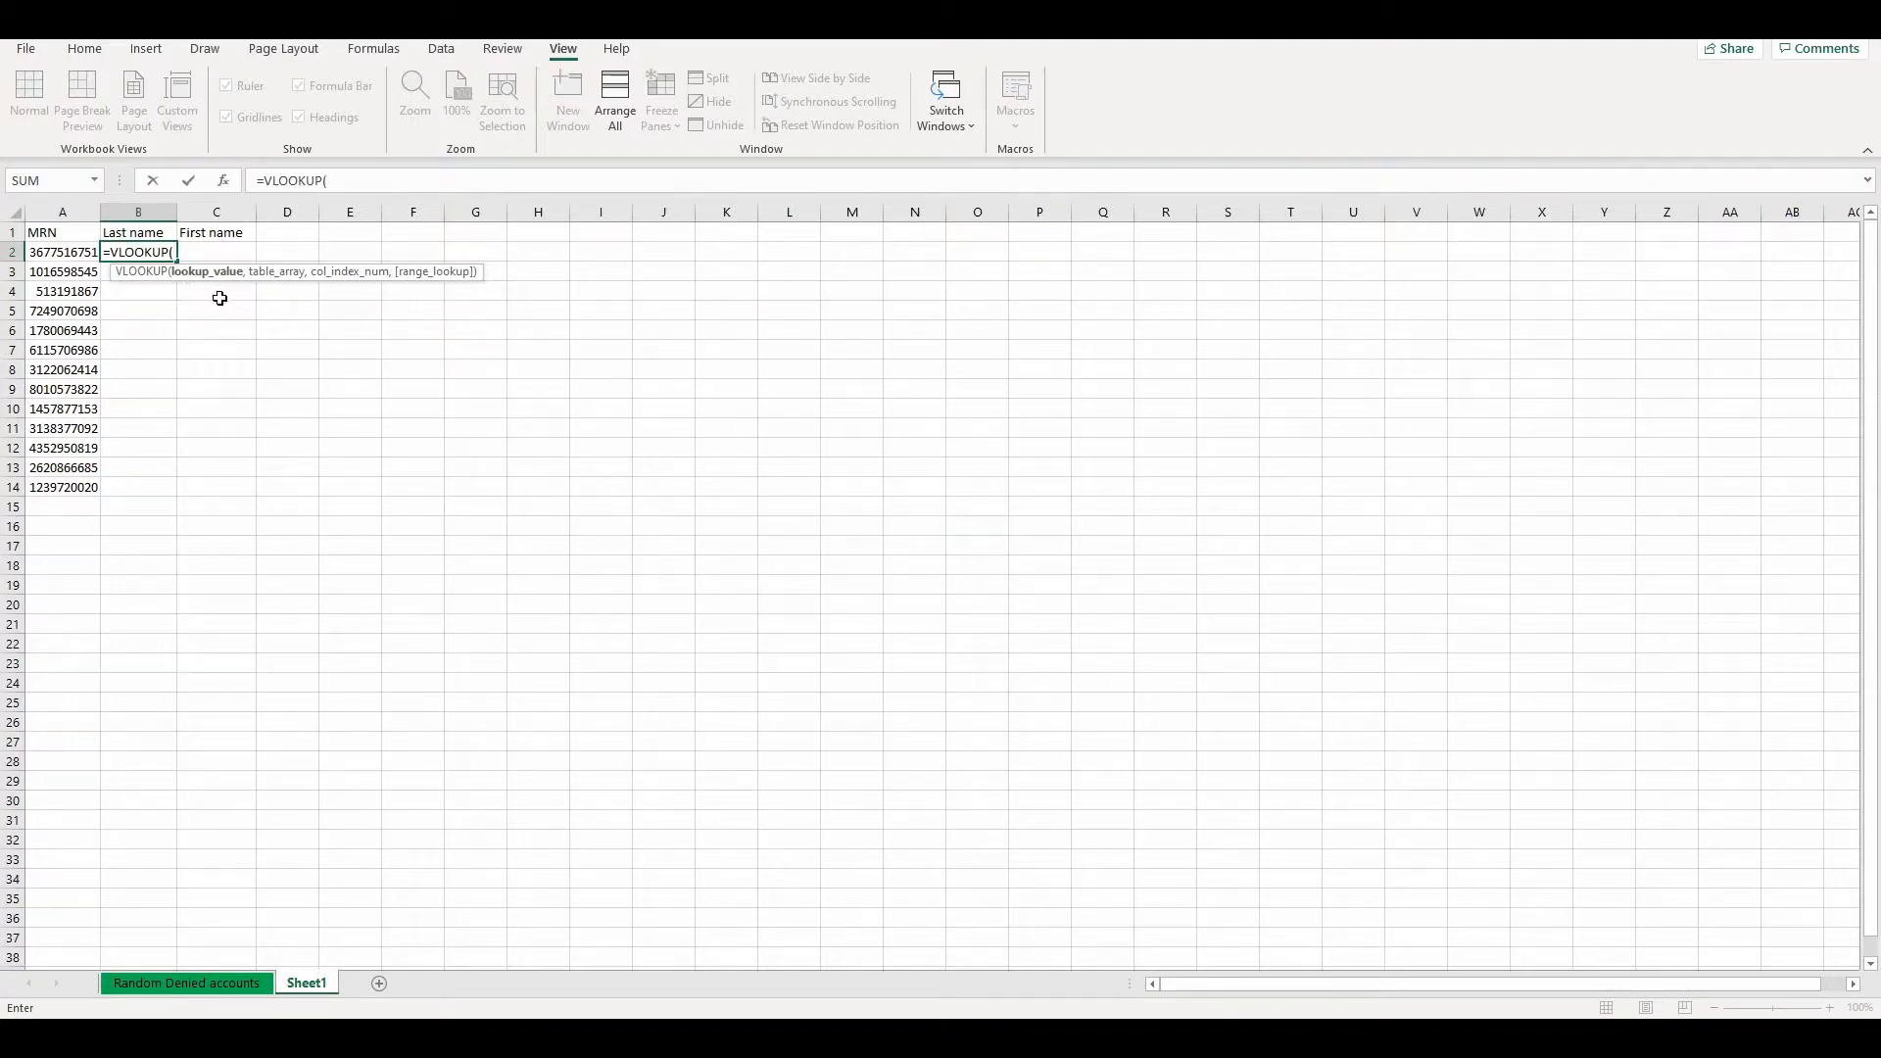
left_click(82, 252)
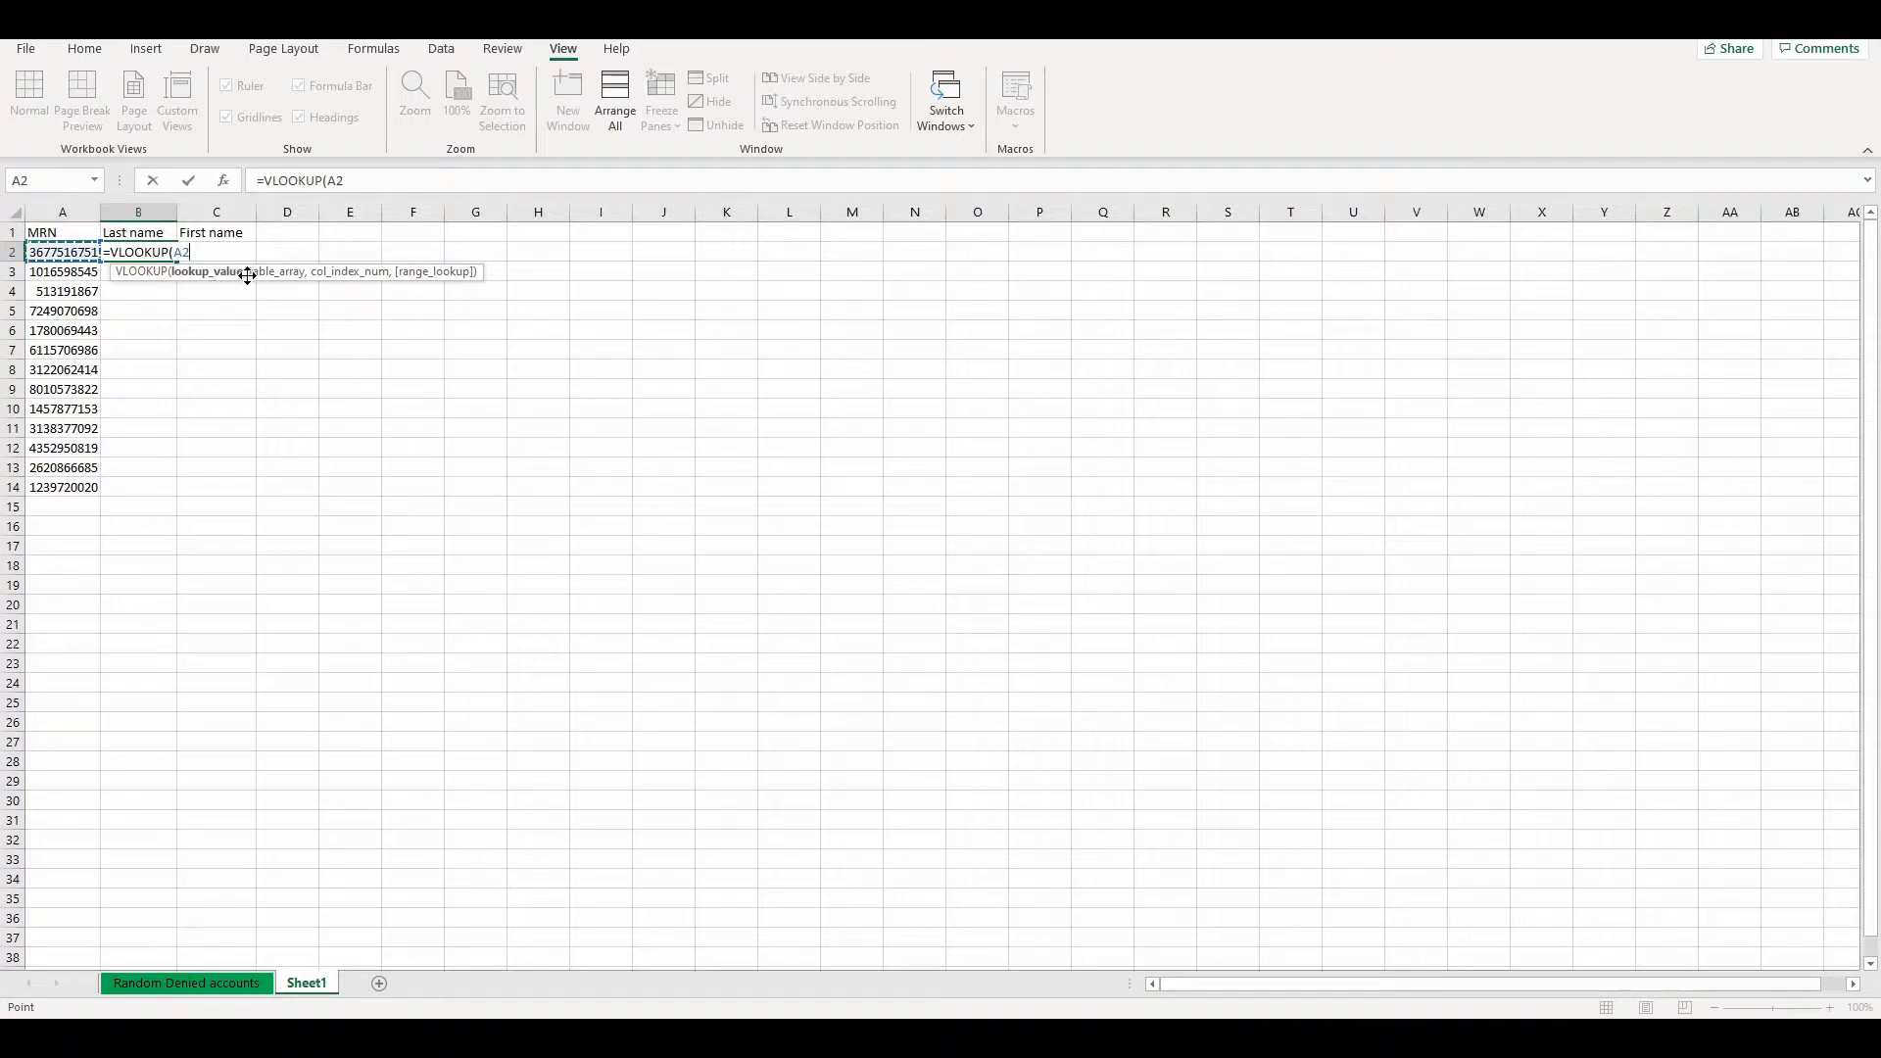
type(",")
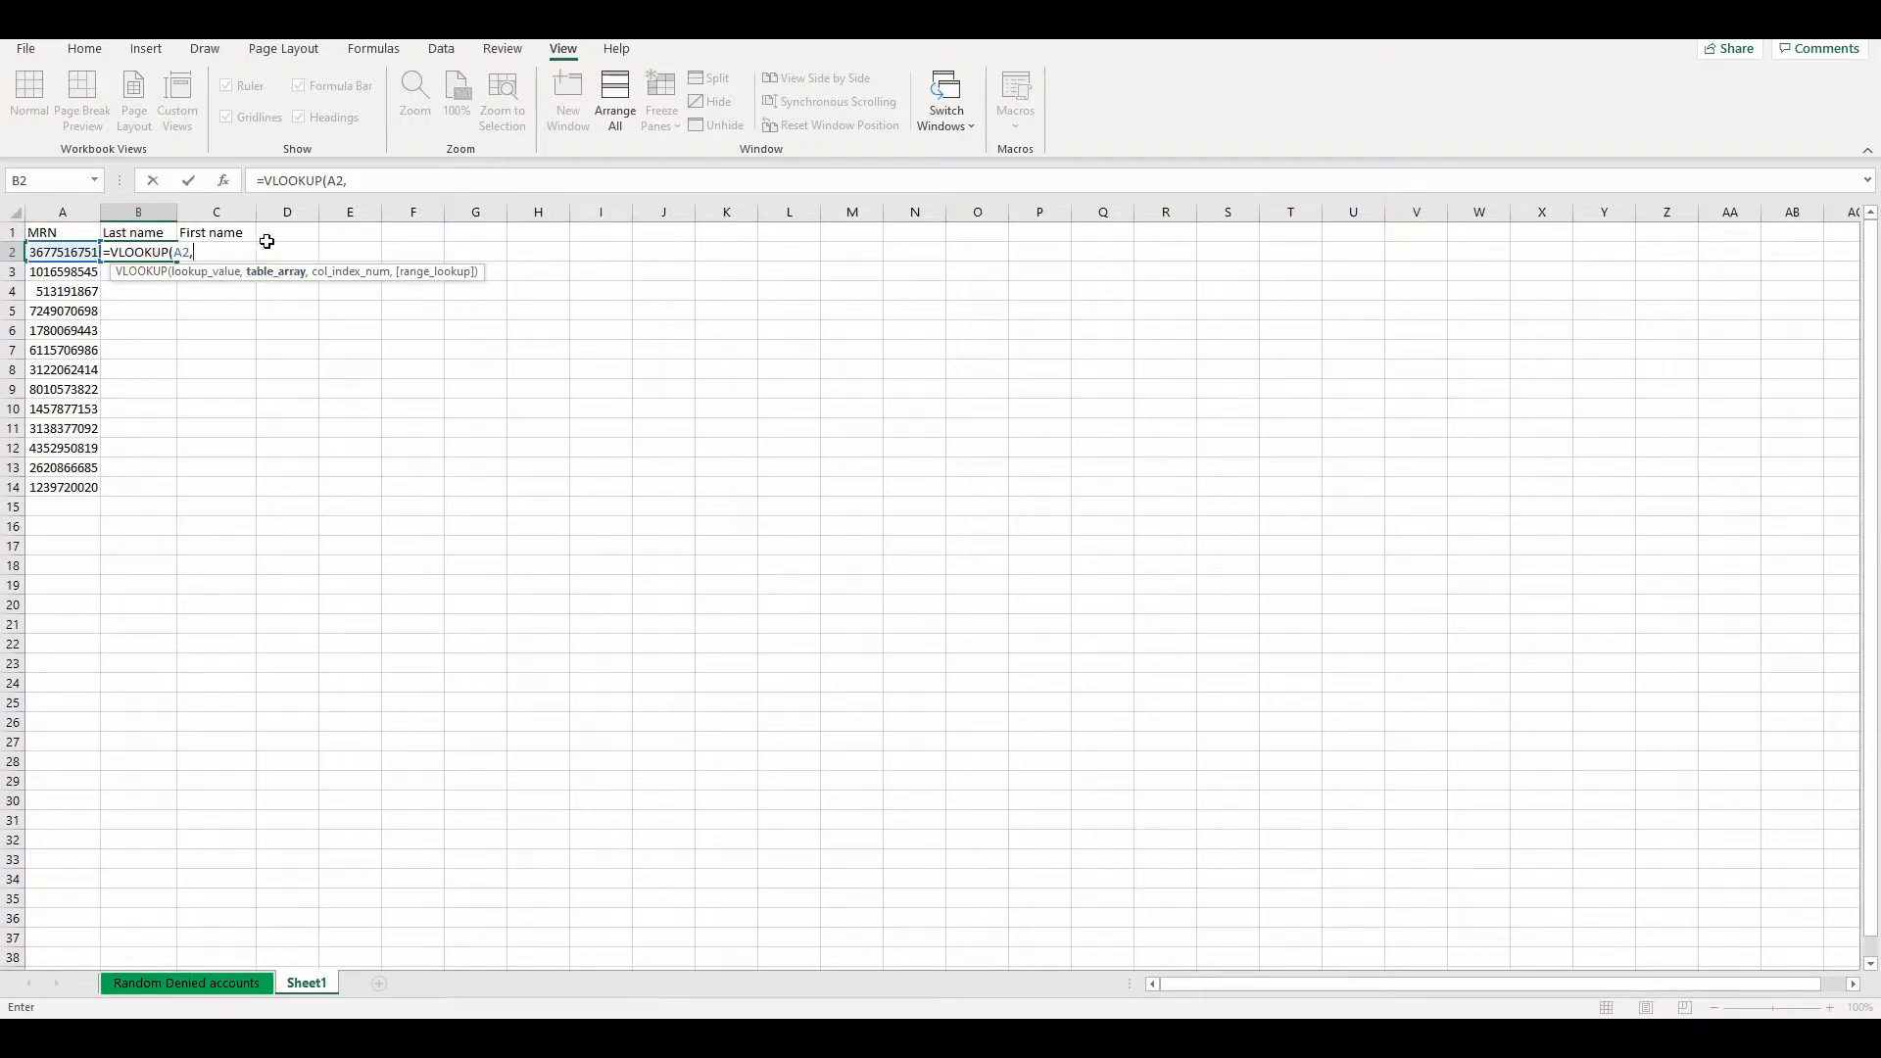
Set the formula's table array to columns D:H of the Random Denied accounts sheet, Random Medical Record through Random Last Name
left_click(221, 983)
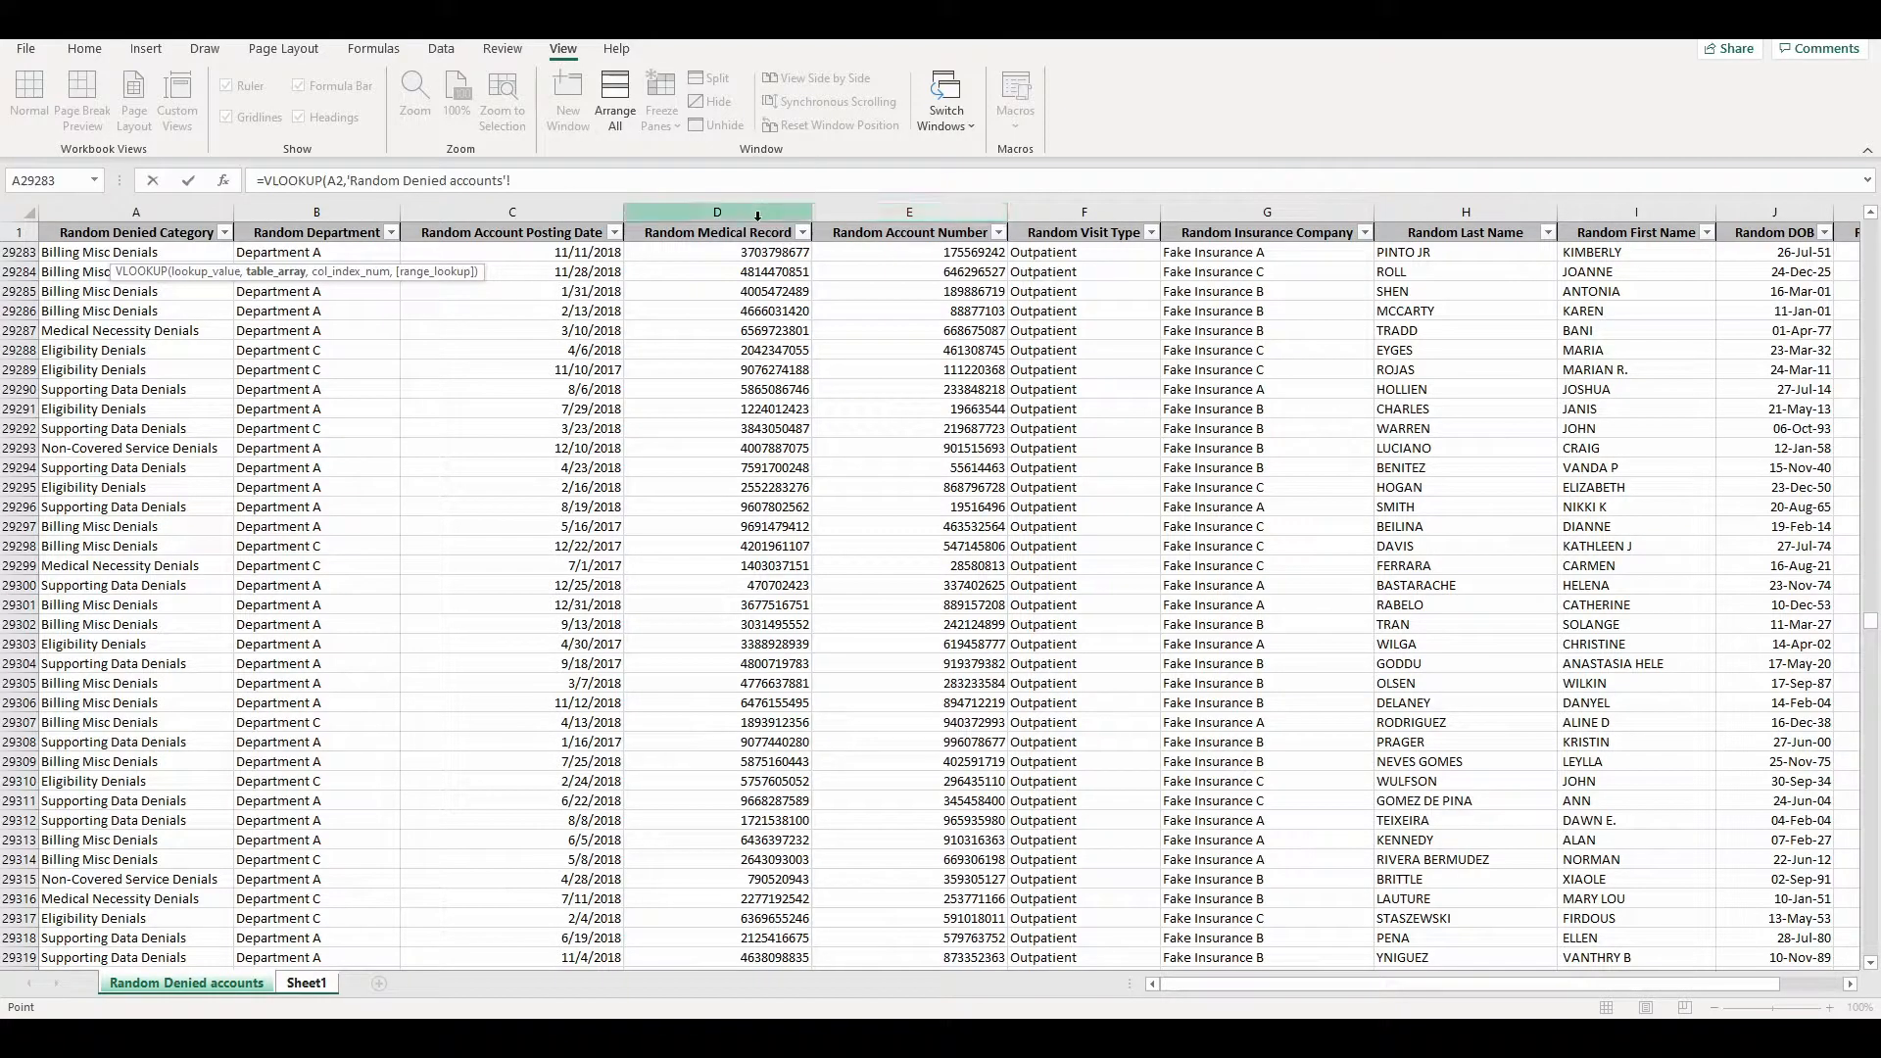
left_click_drag(573, 221, 1136, 228)
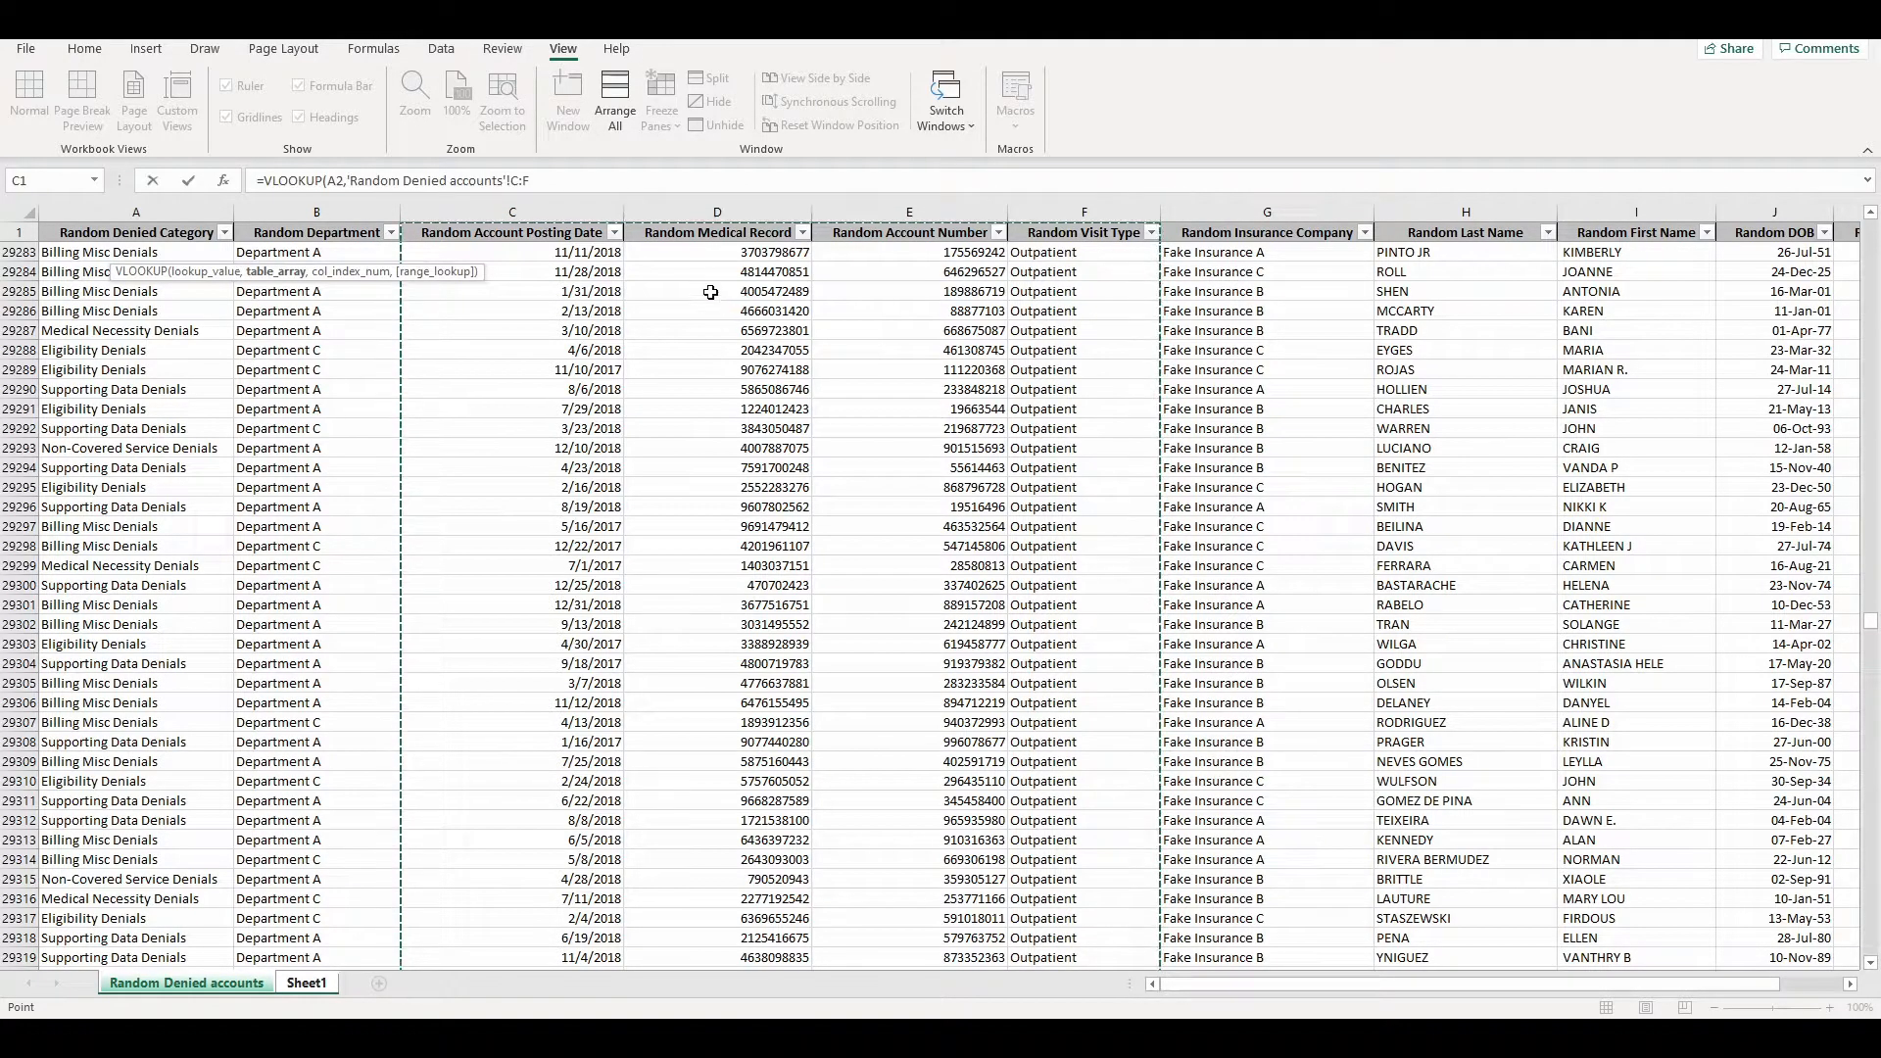
left_click(739, 214)
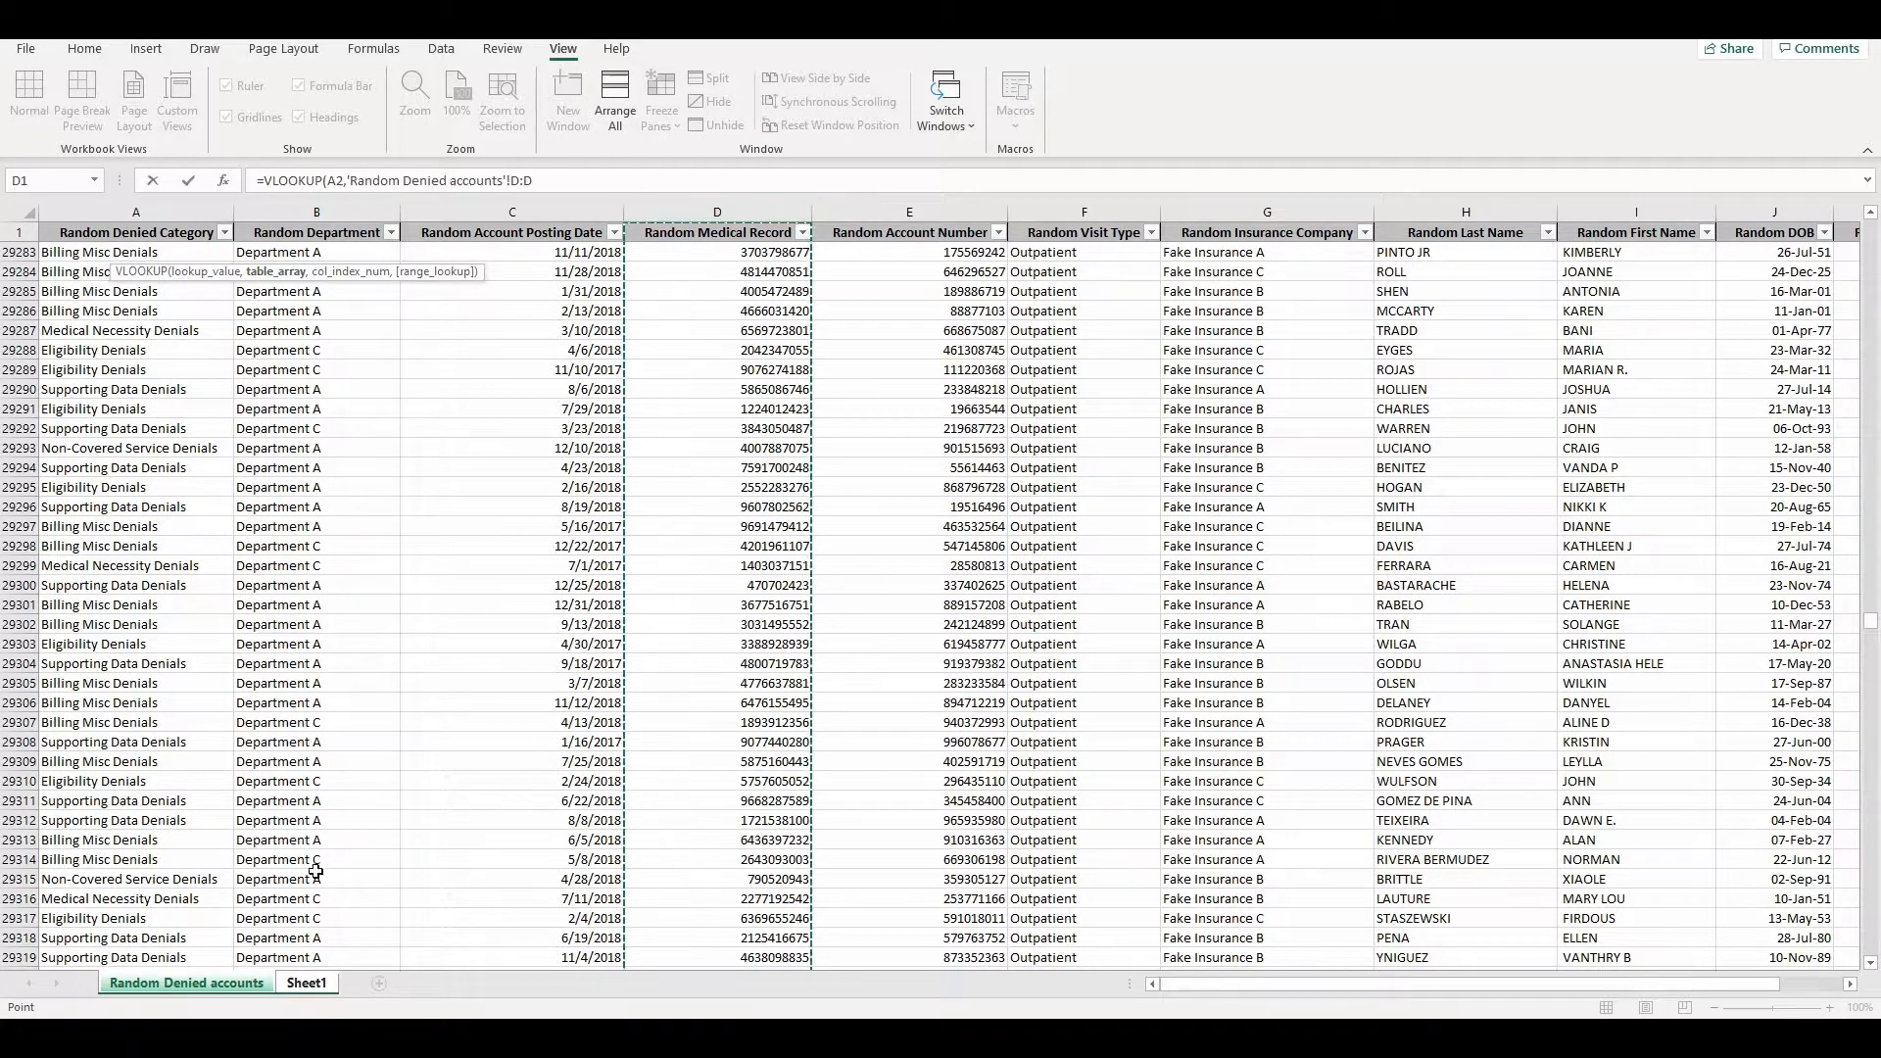
left_click_drag(765, 215, 1399, 245)
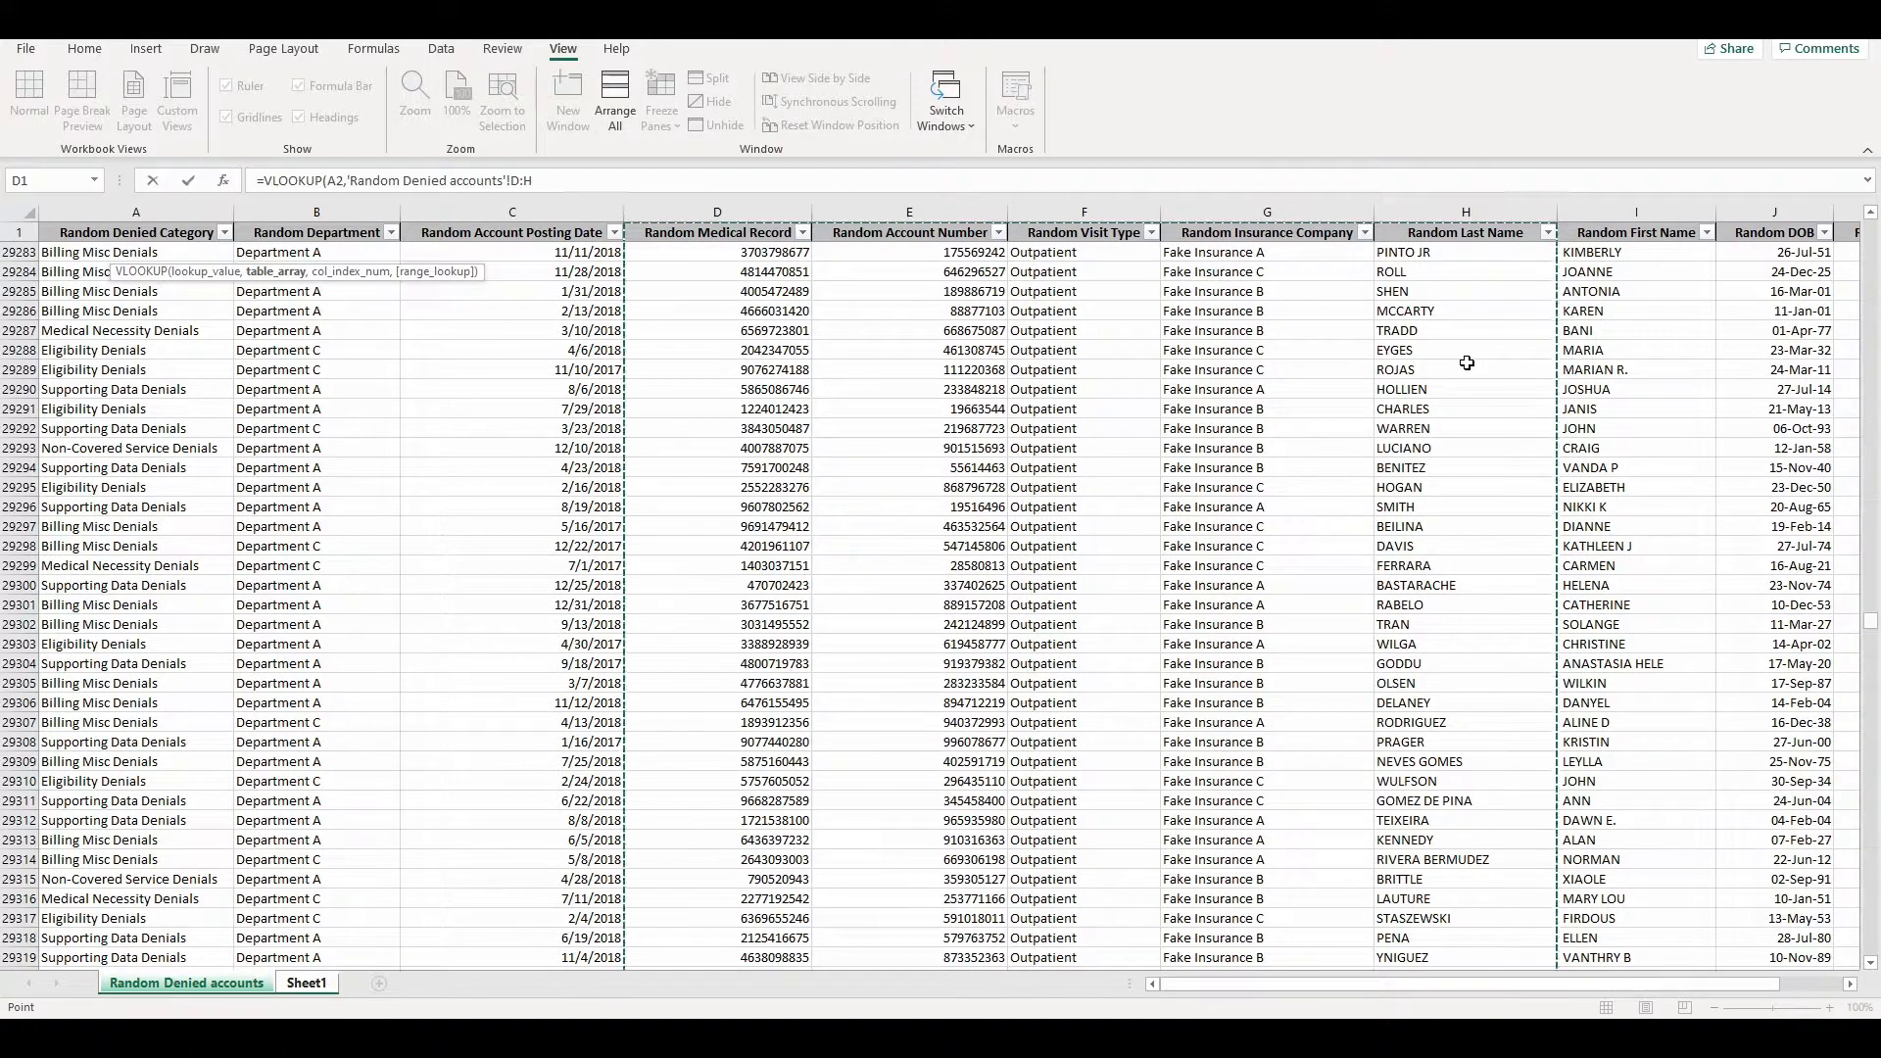
Complete the Last name formula with column index 5 and FALSE for an exact match, and fill it down to B14
type(",")
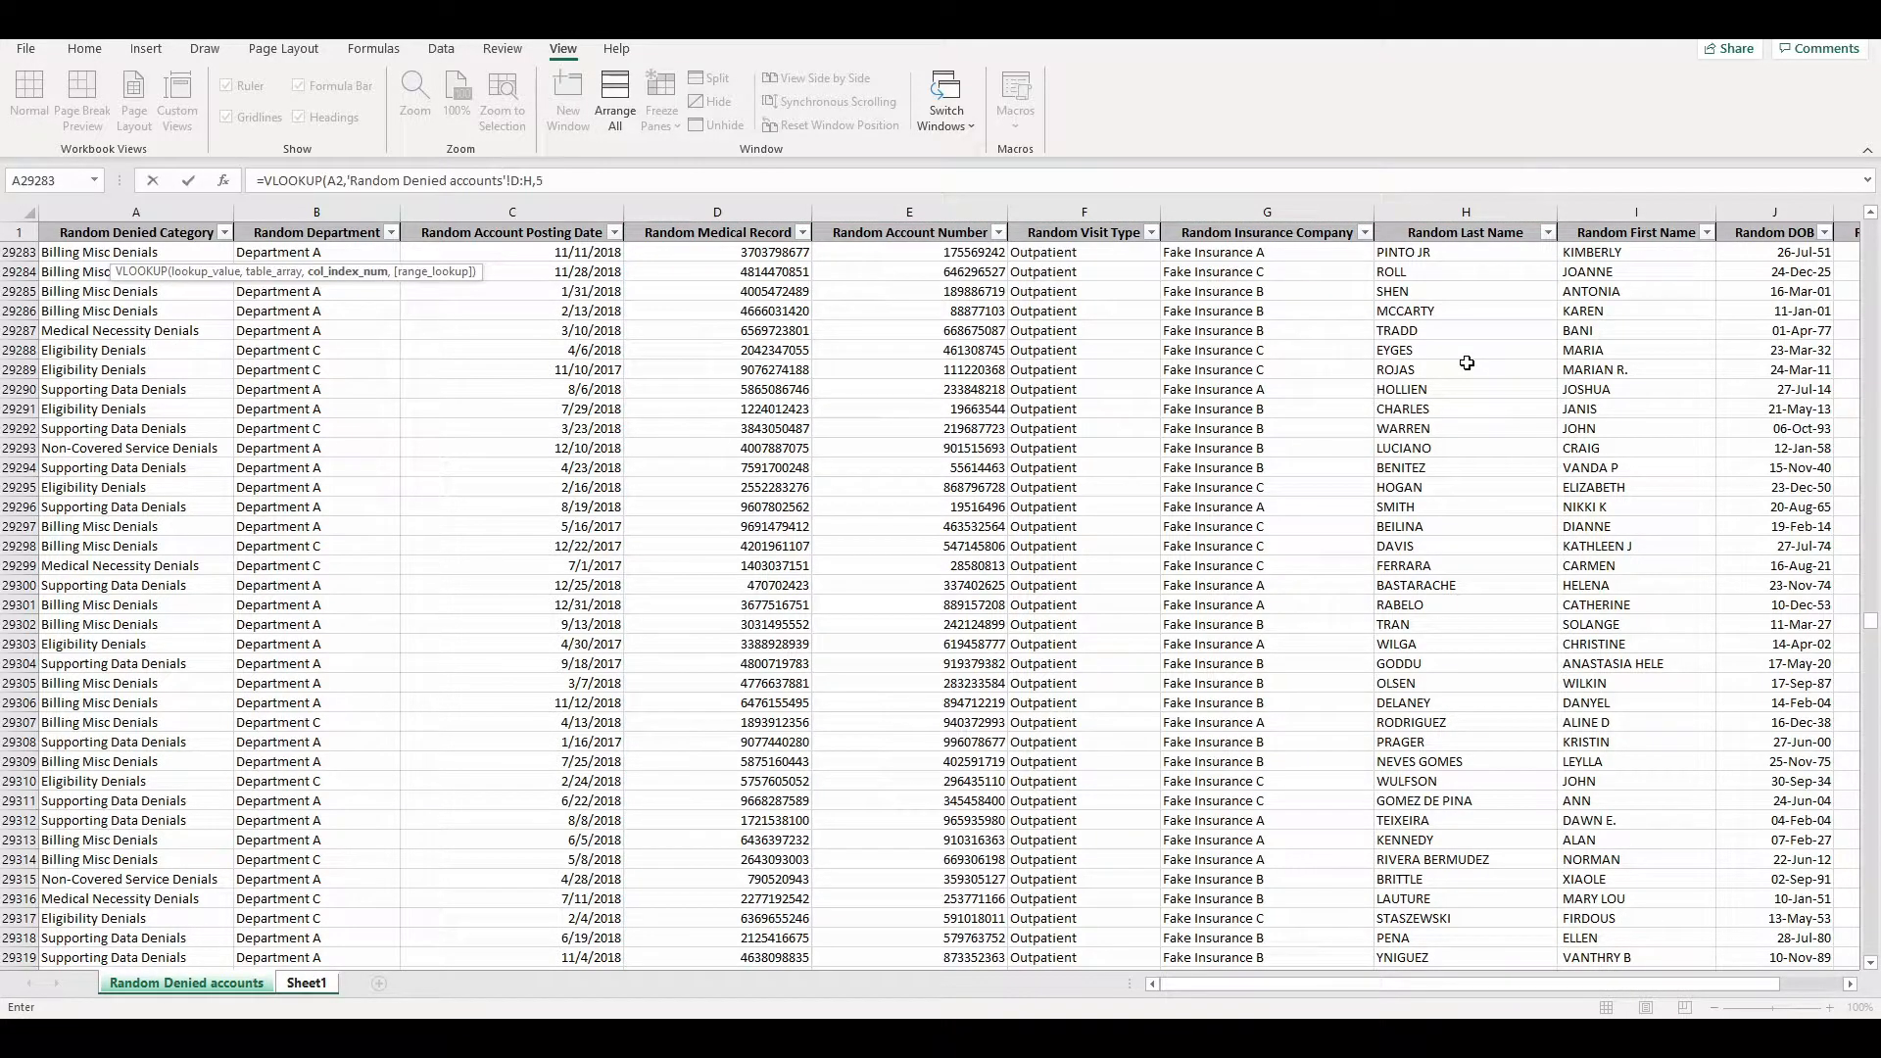
type("5,")
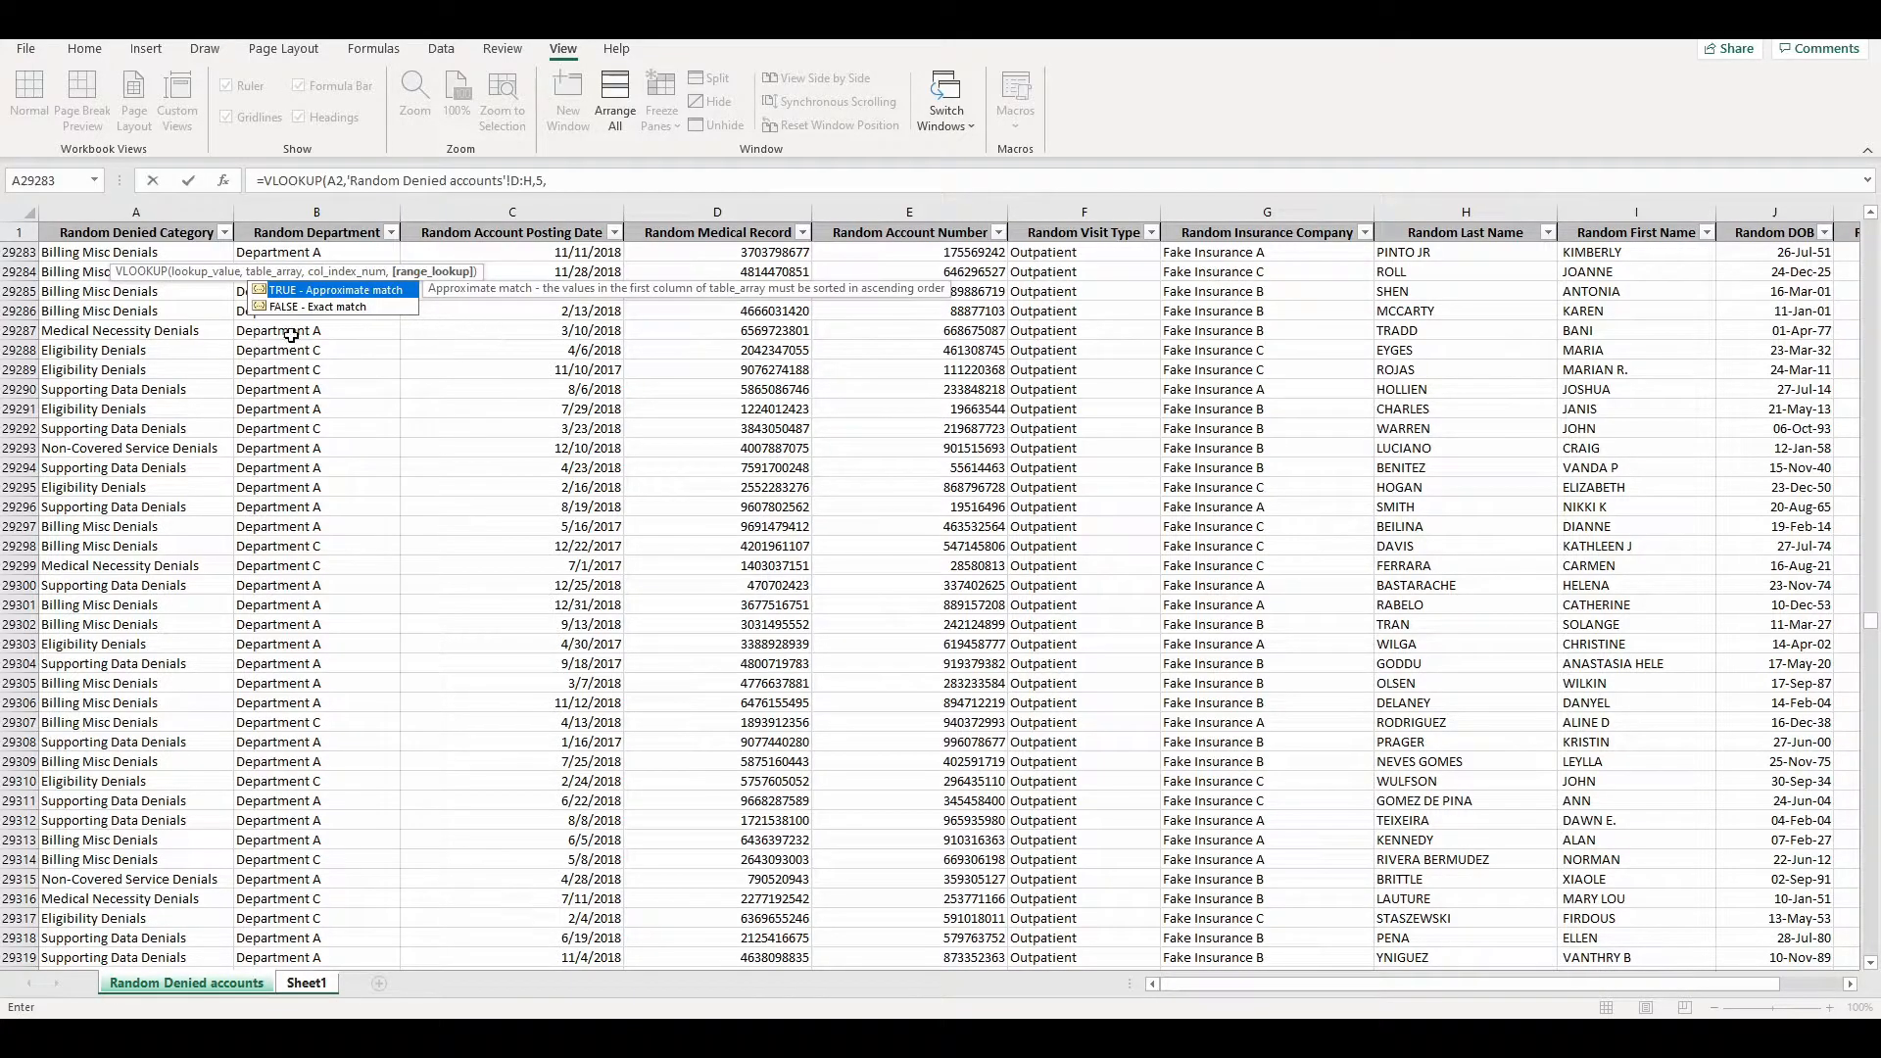
left_click(345, 308)
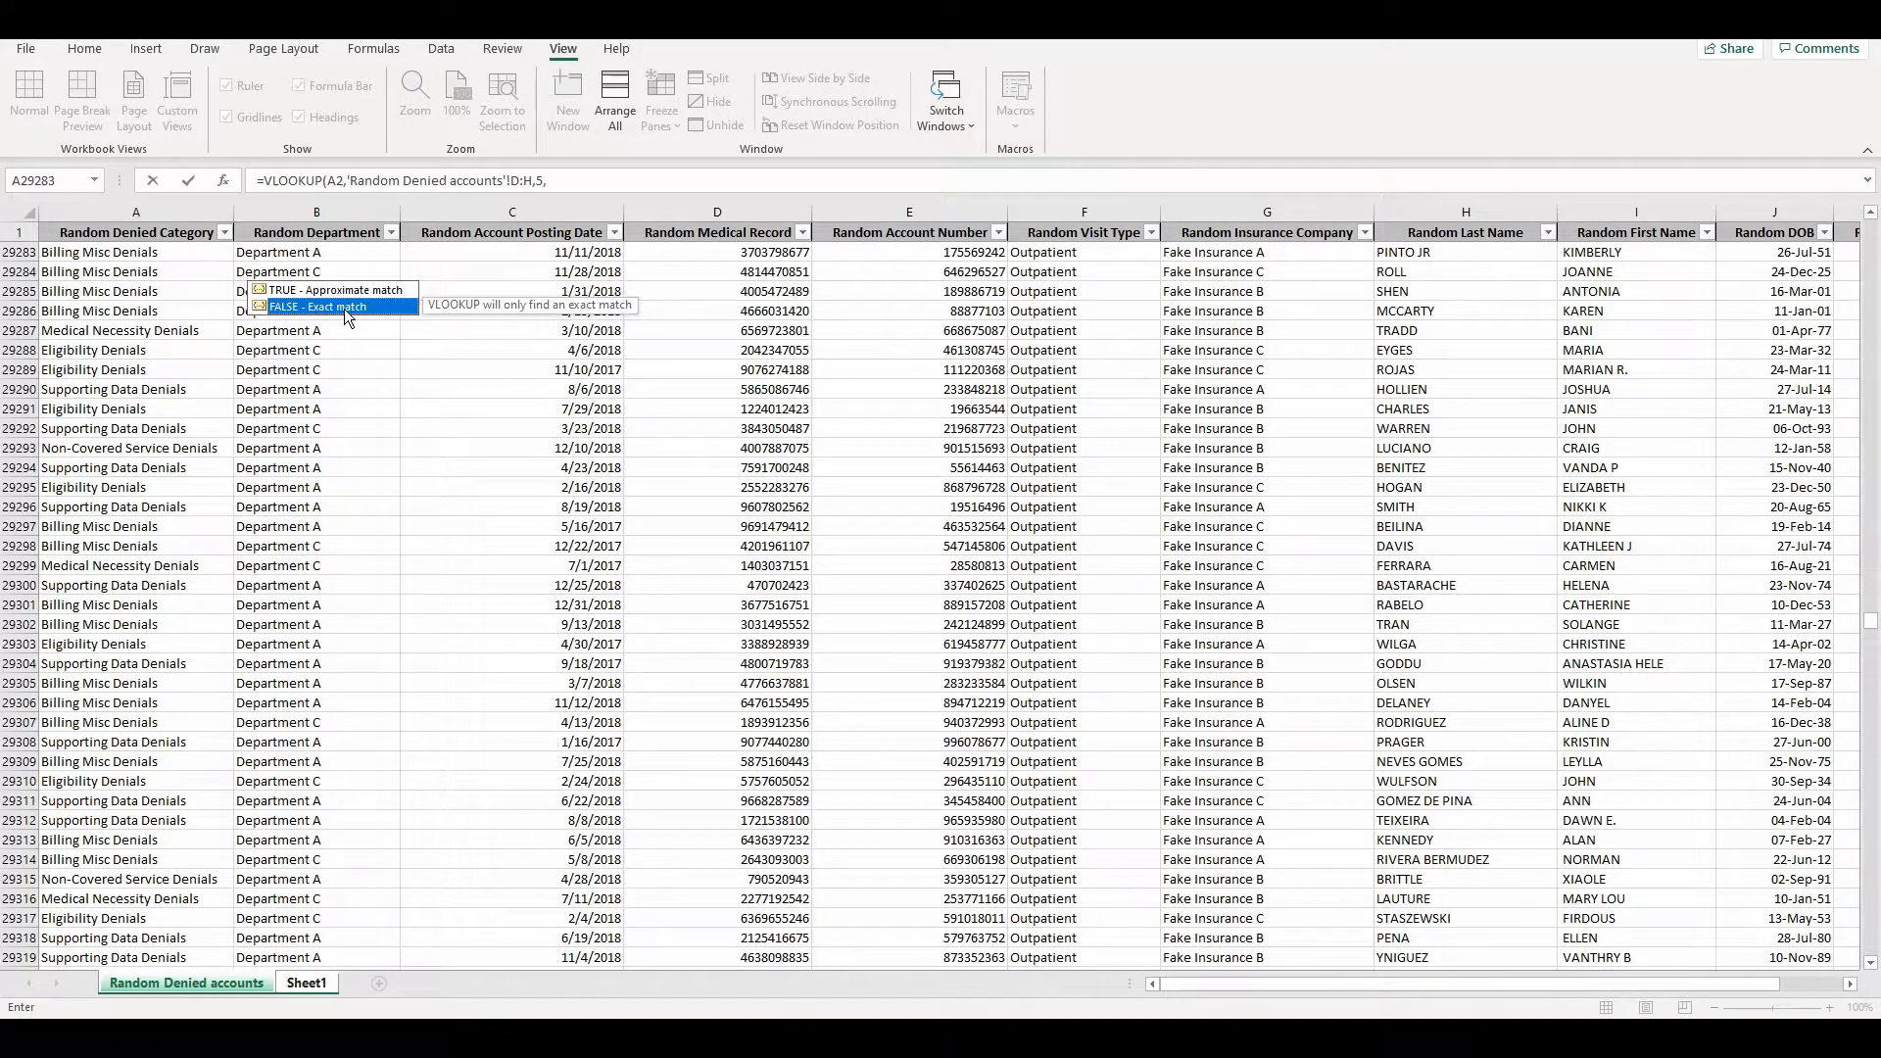
double_click(340, 312)
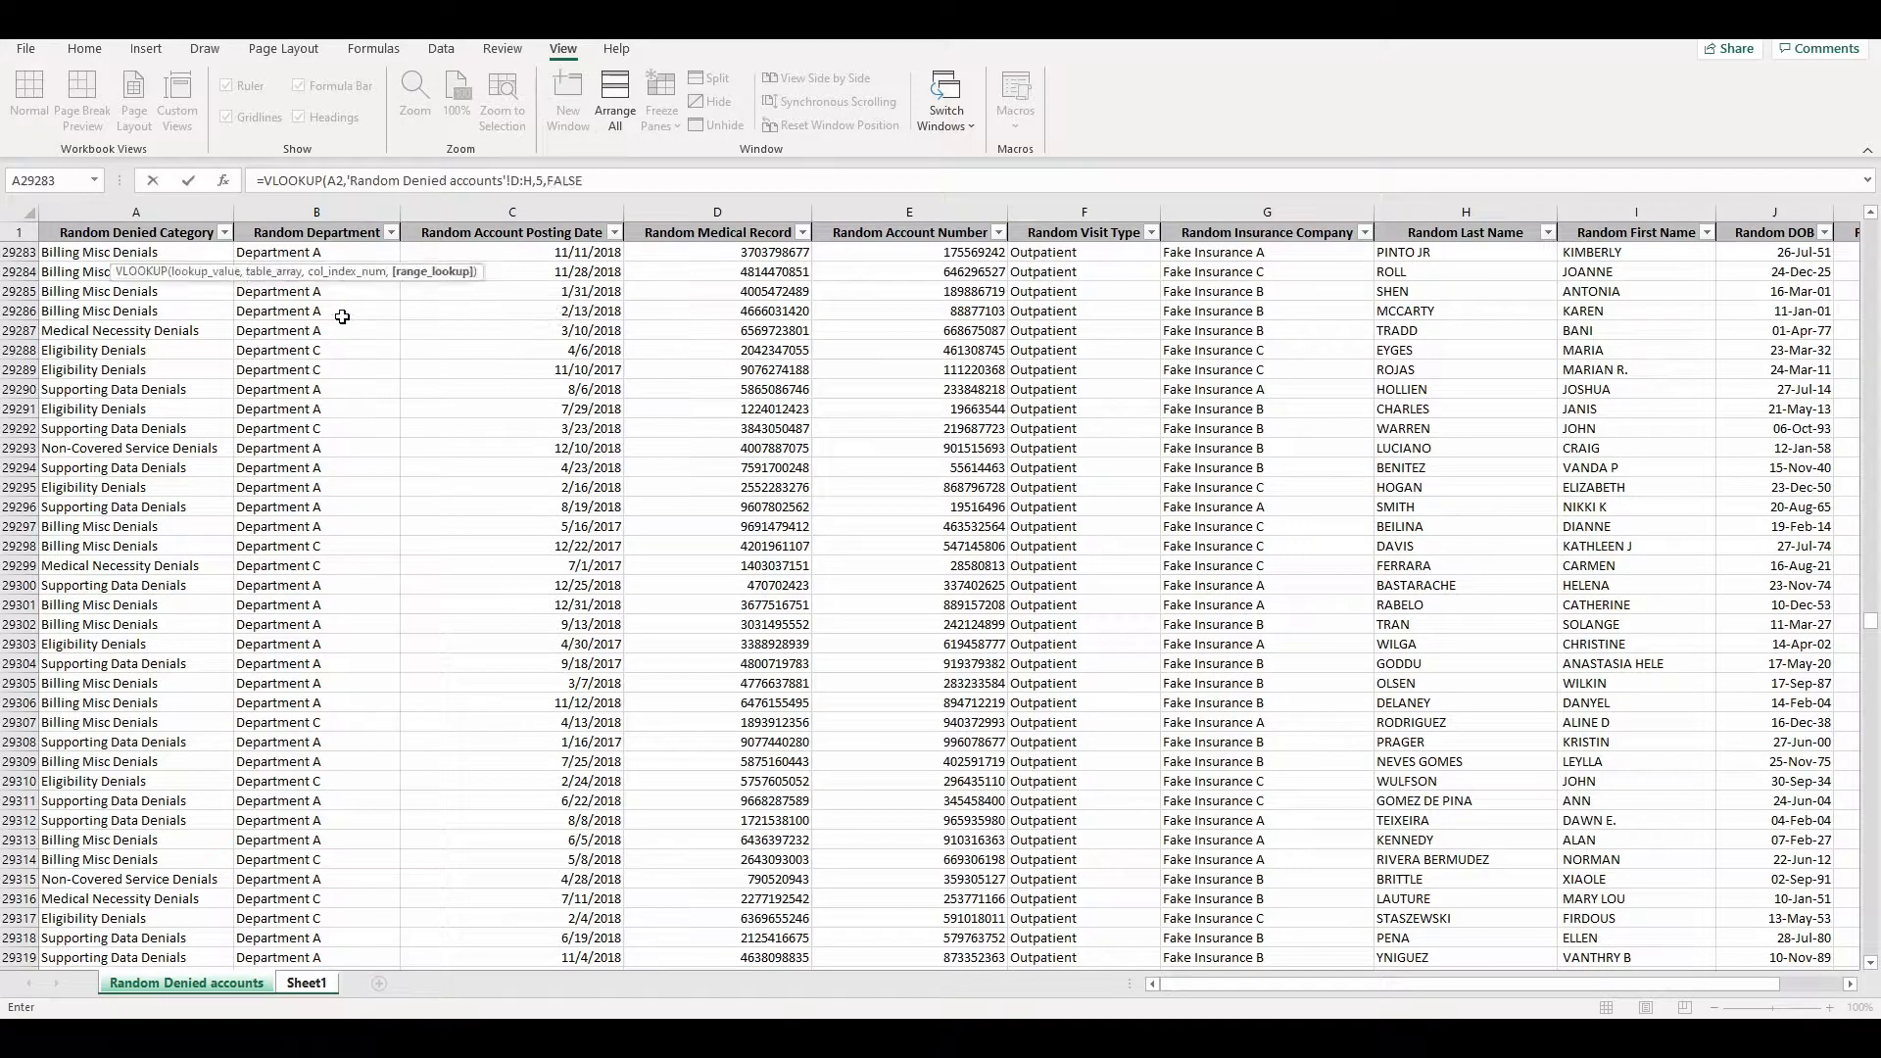
type(")")
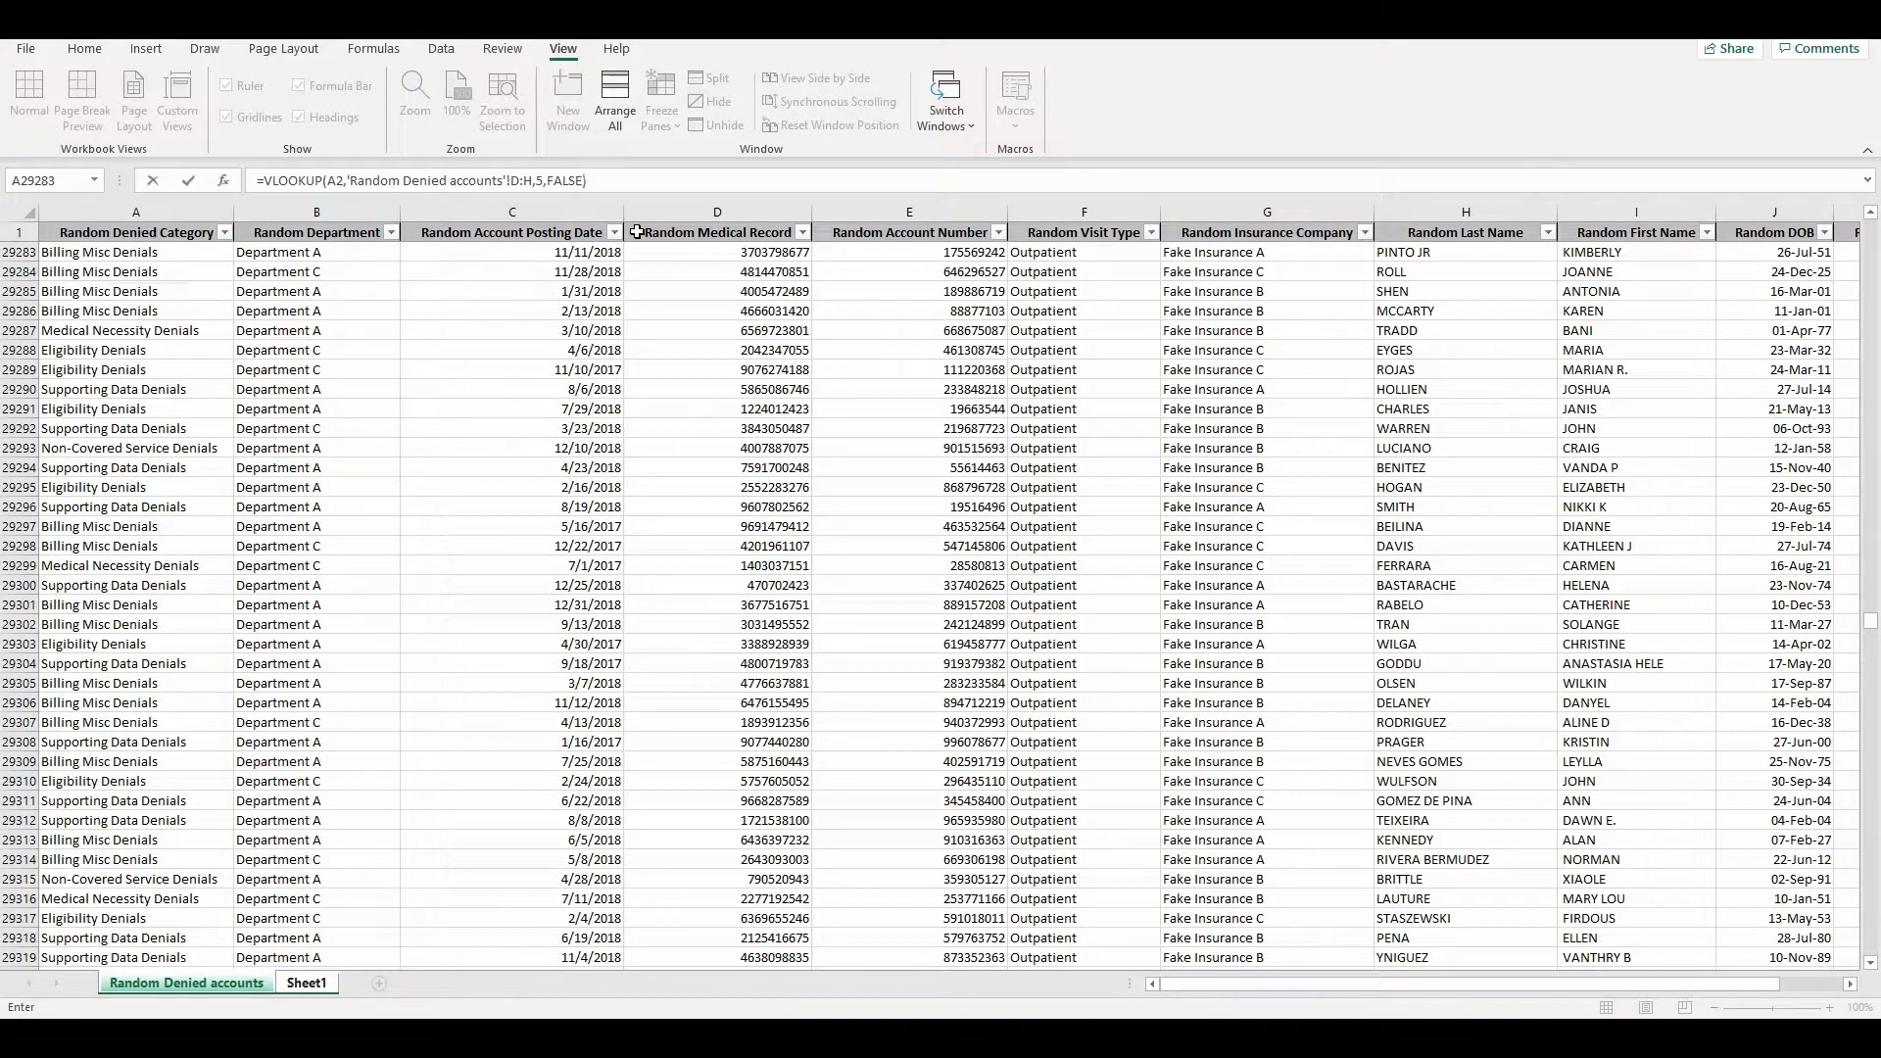
key("Return")
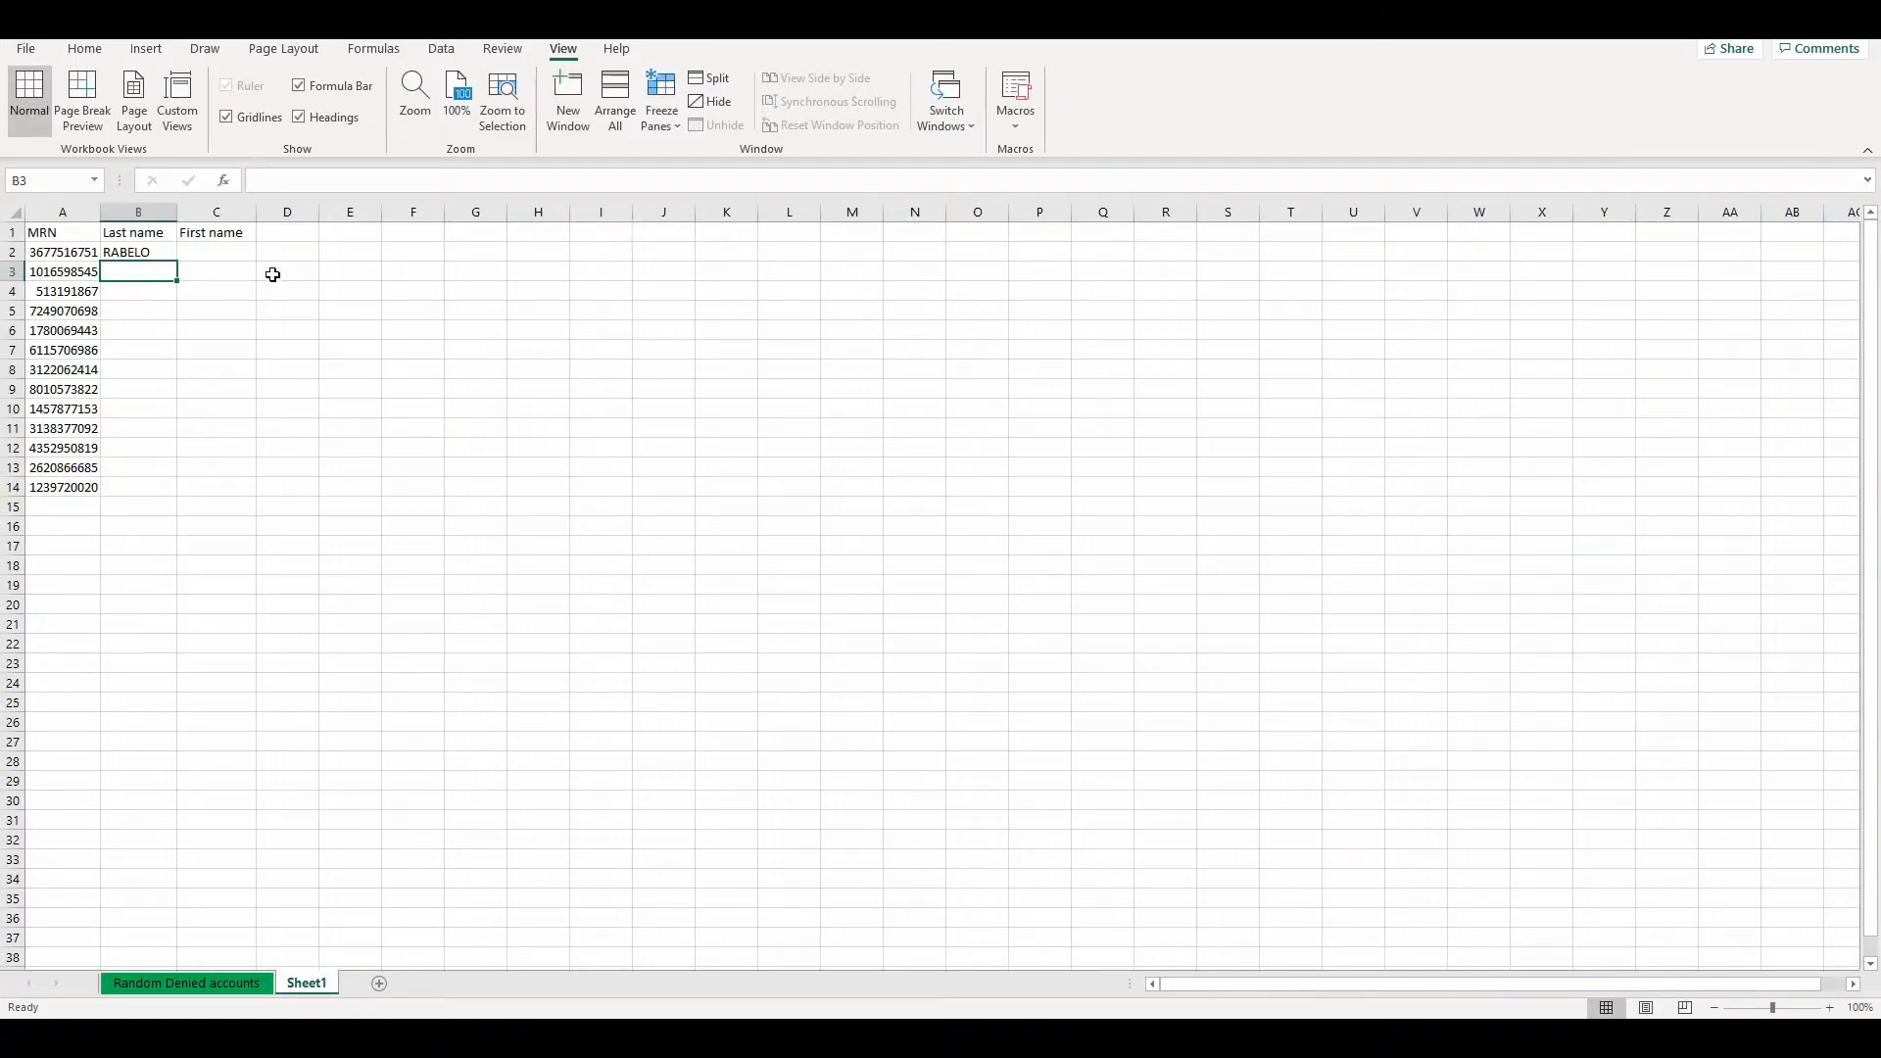
left_click(159, 253)
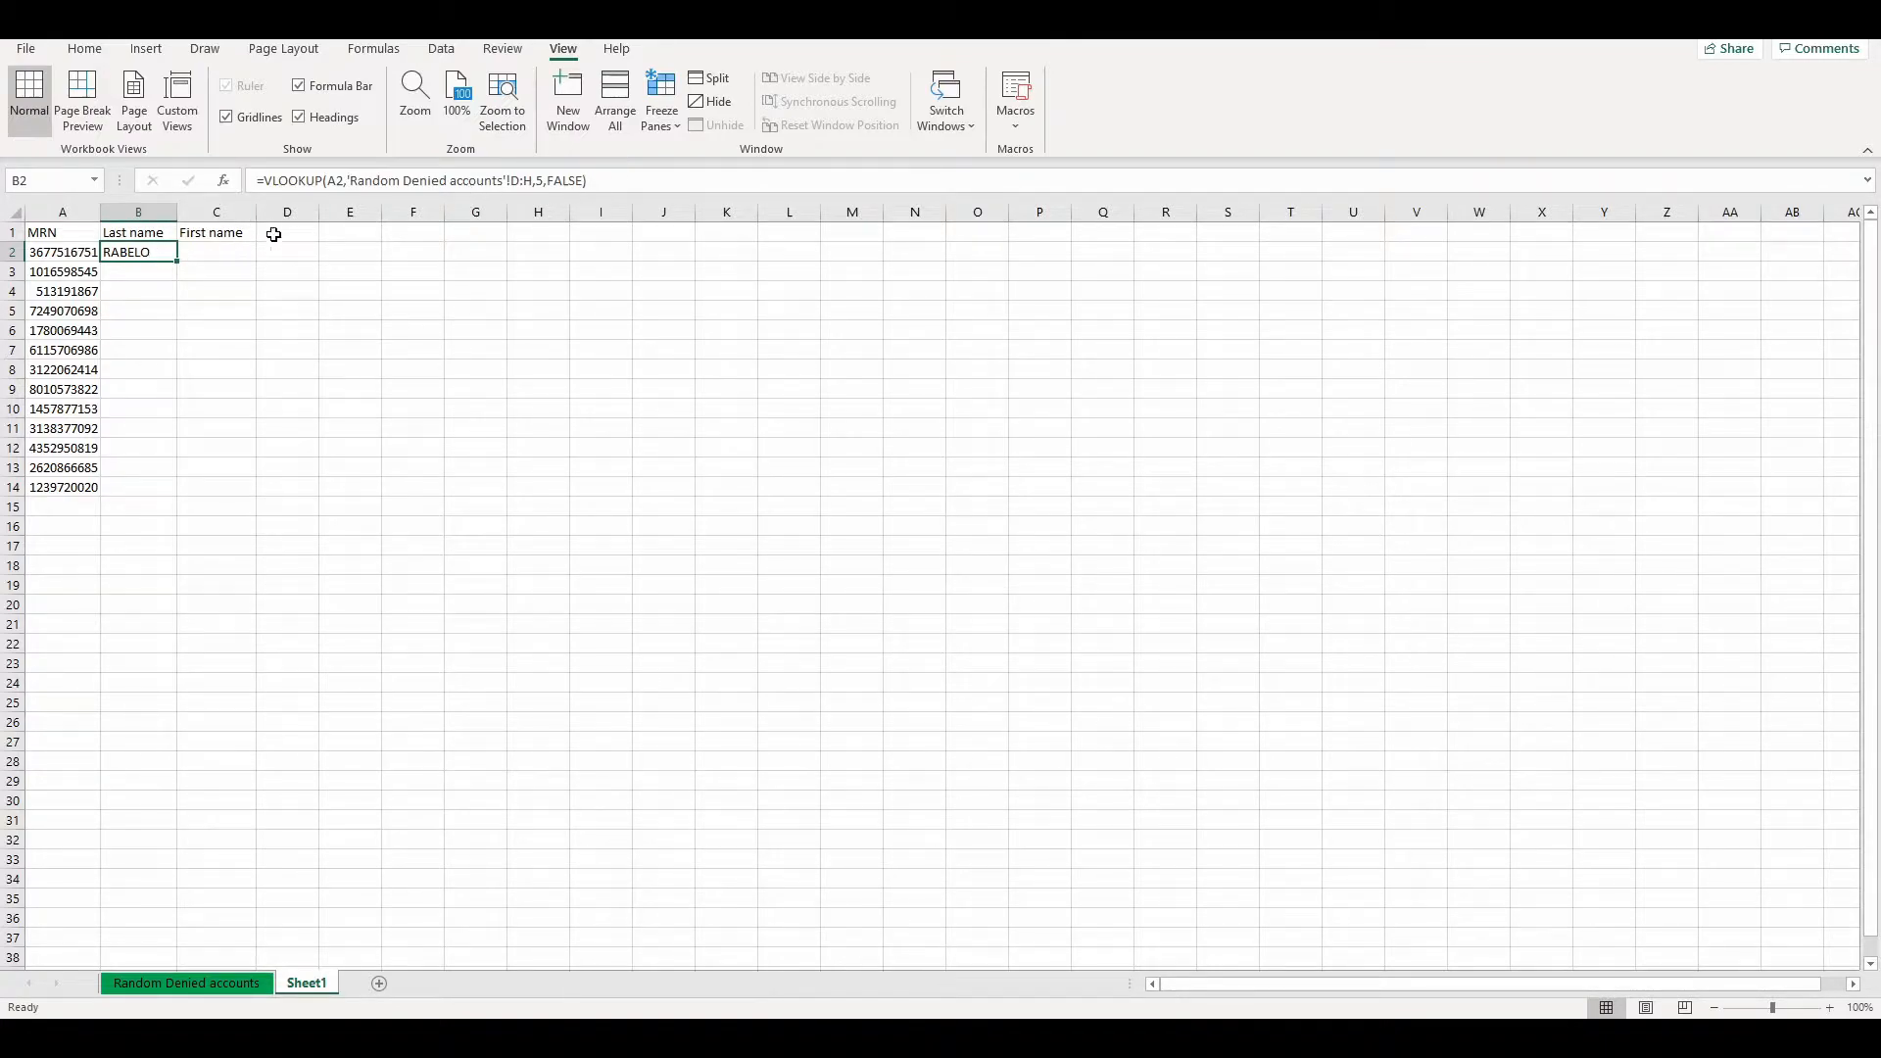
double_click(179, 261)
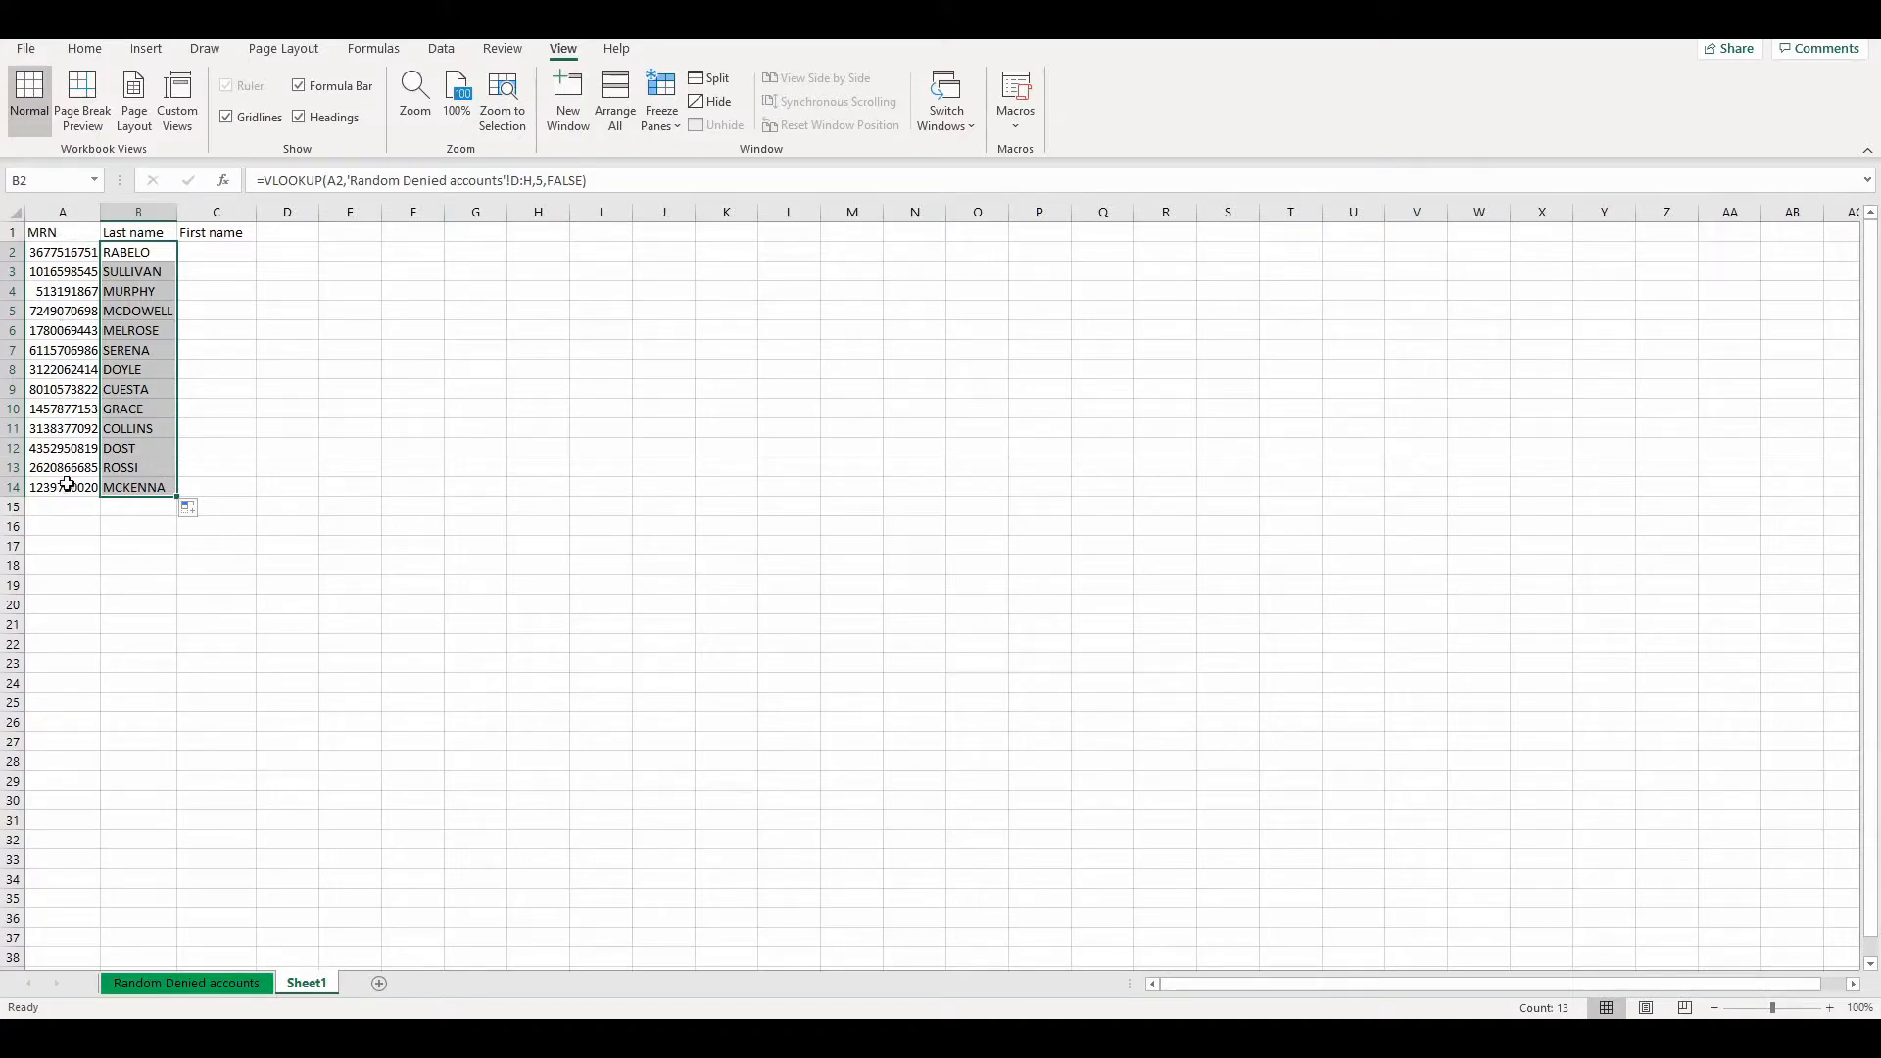
Start a VLOOKUP formula in cell C2 of the First name column with A2 as the lookup value
left_click(235, 254)
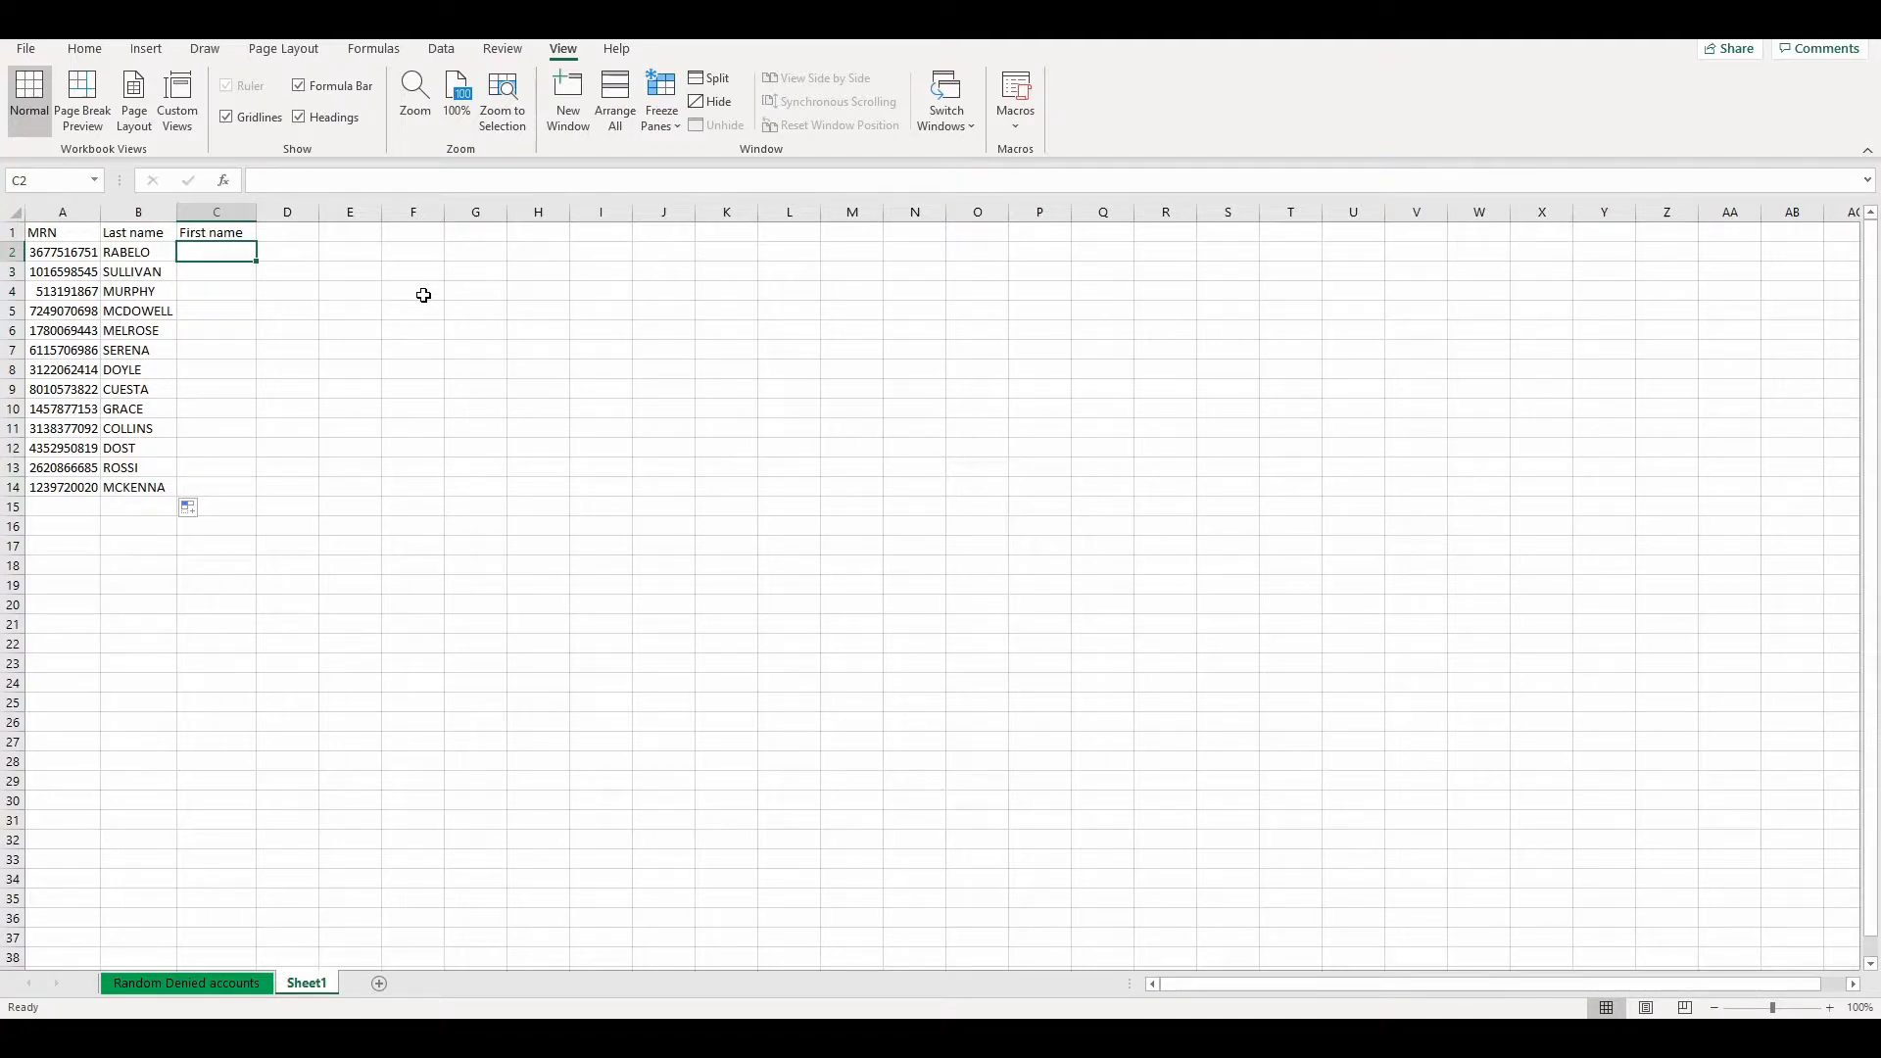
type("=vl")
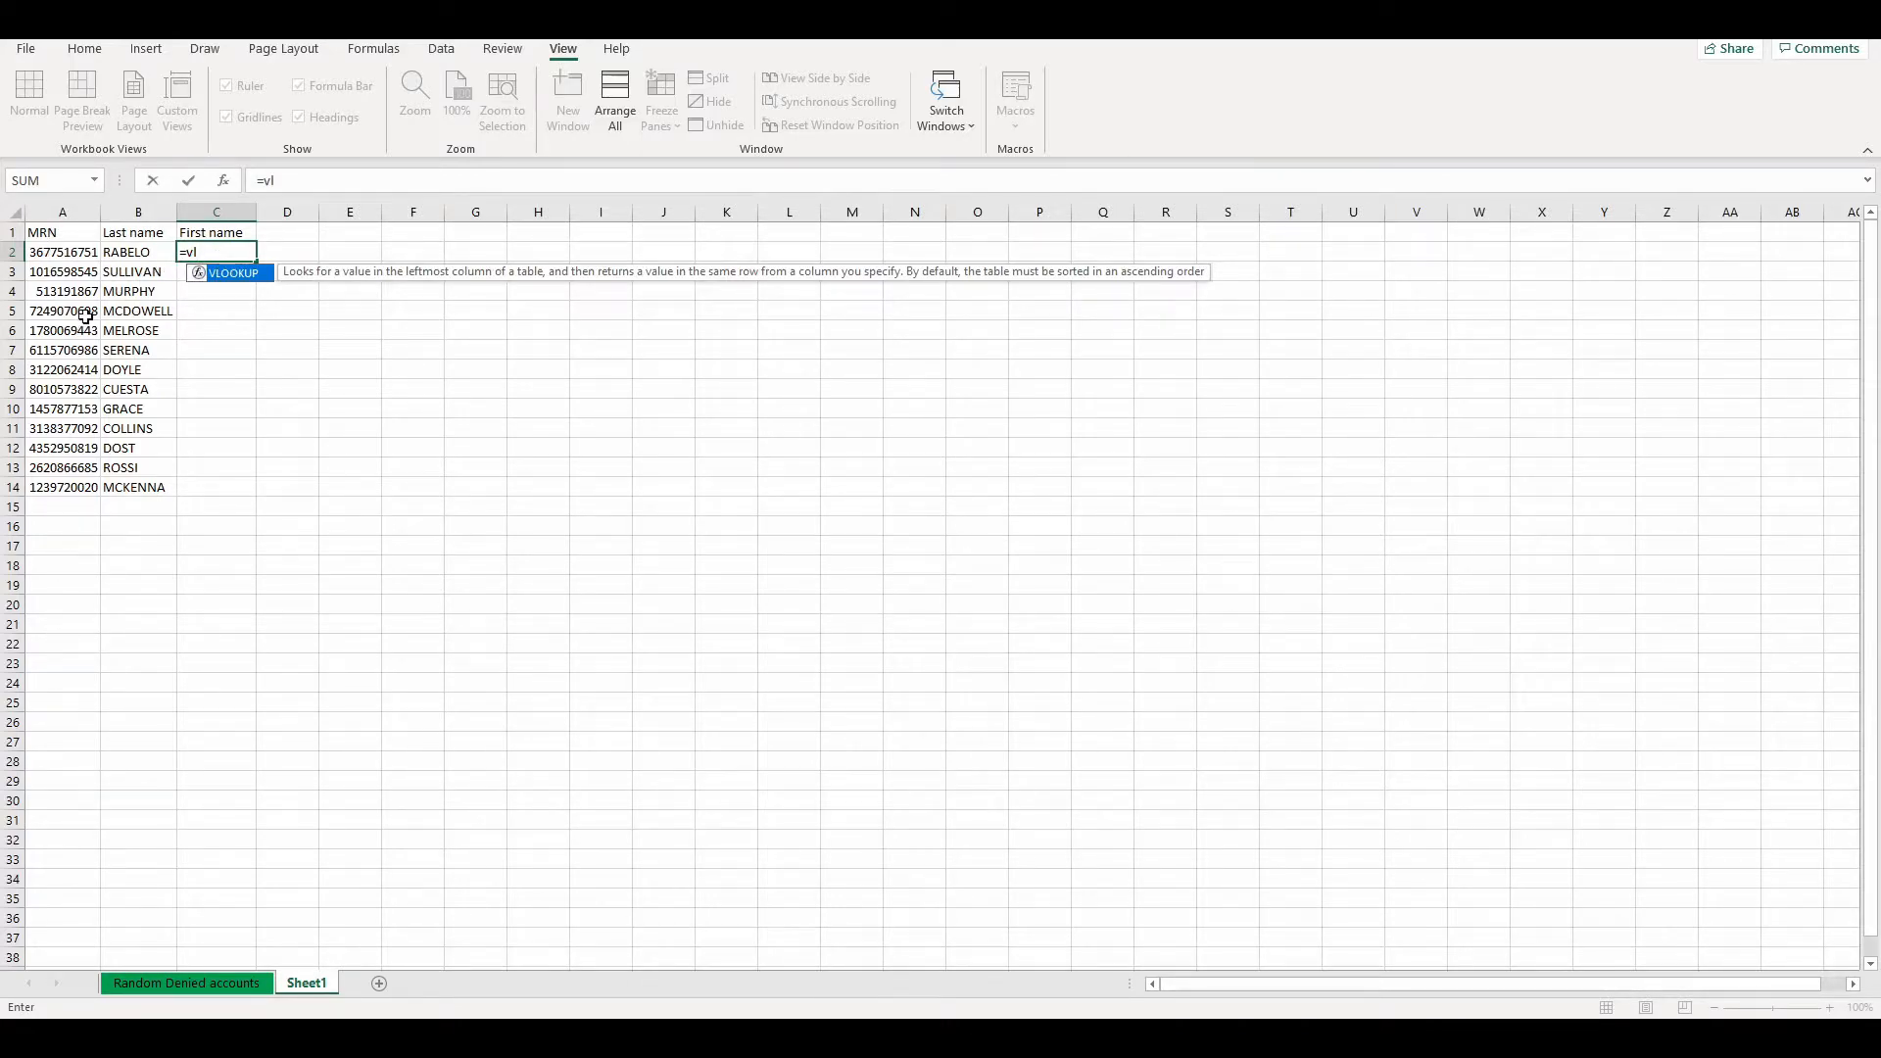
key("Tab")
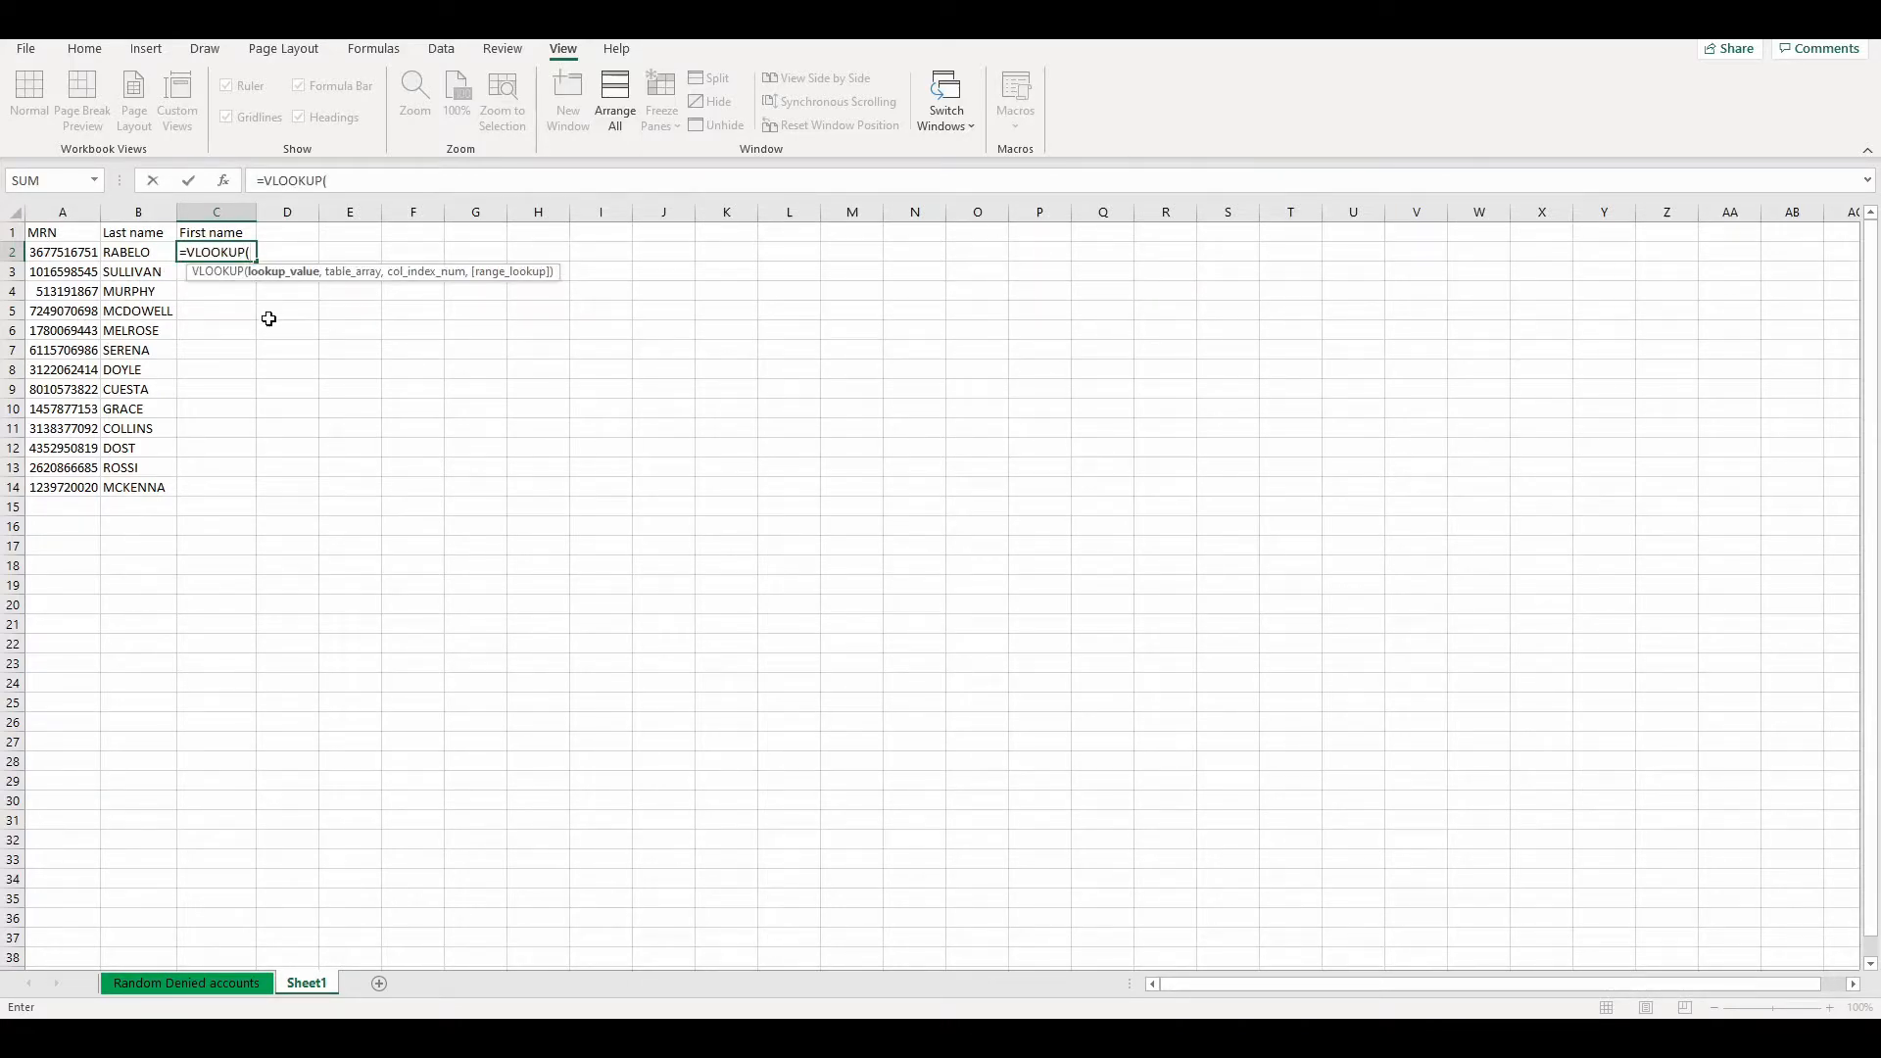
left_click(62, 252)
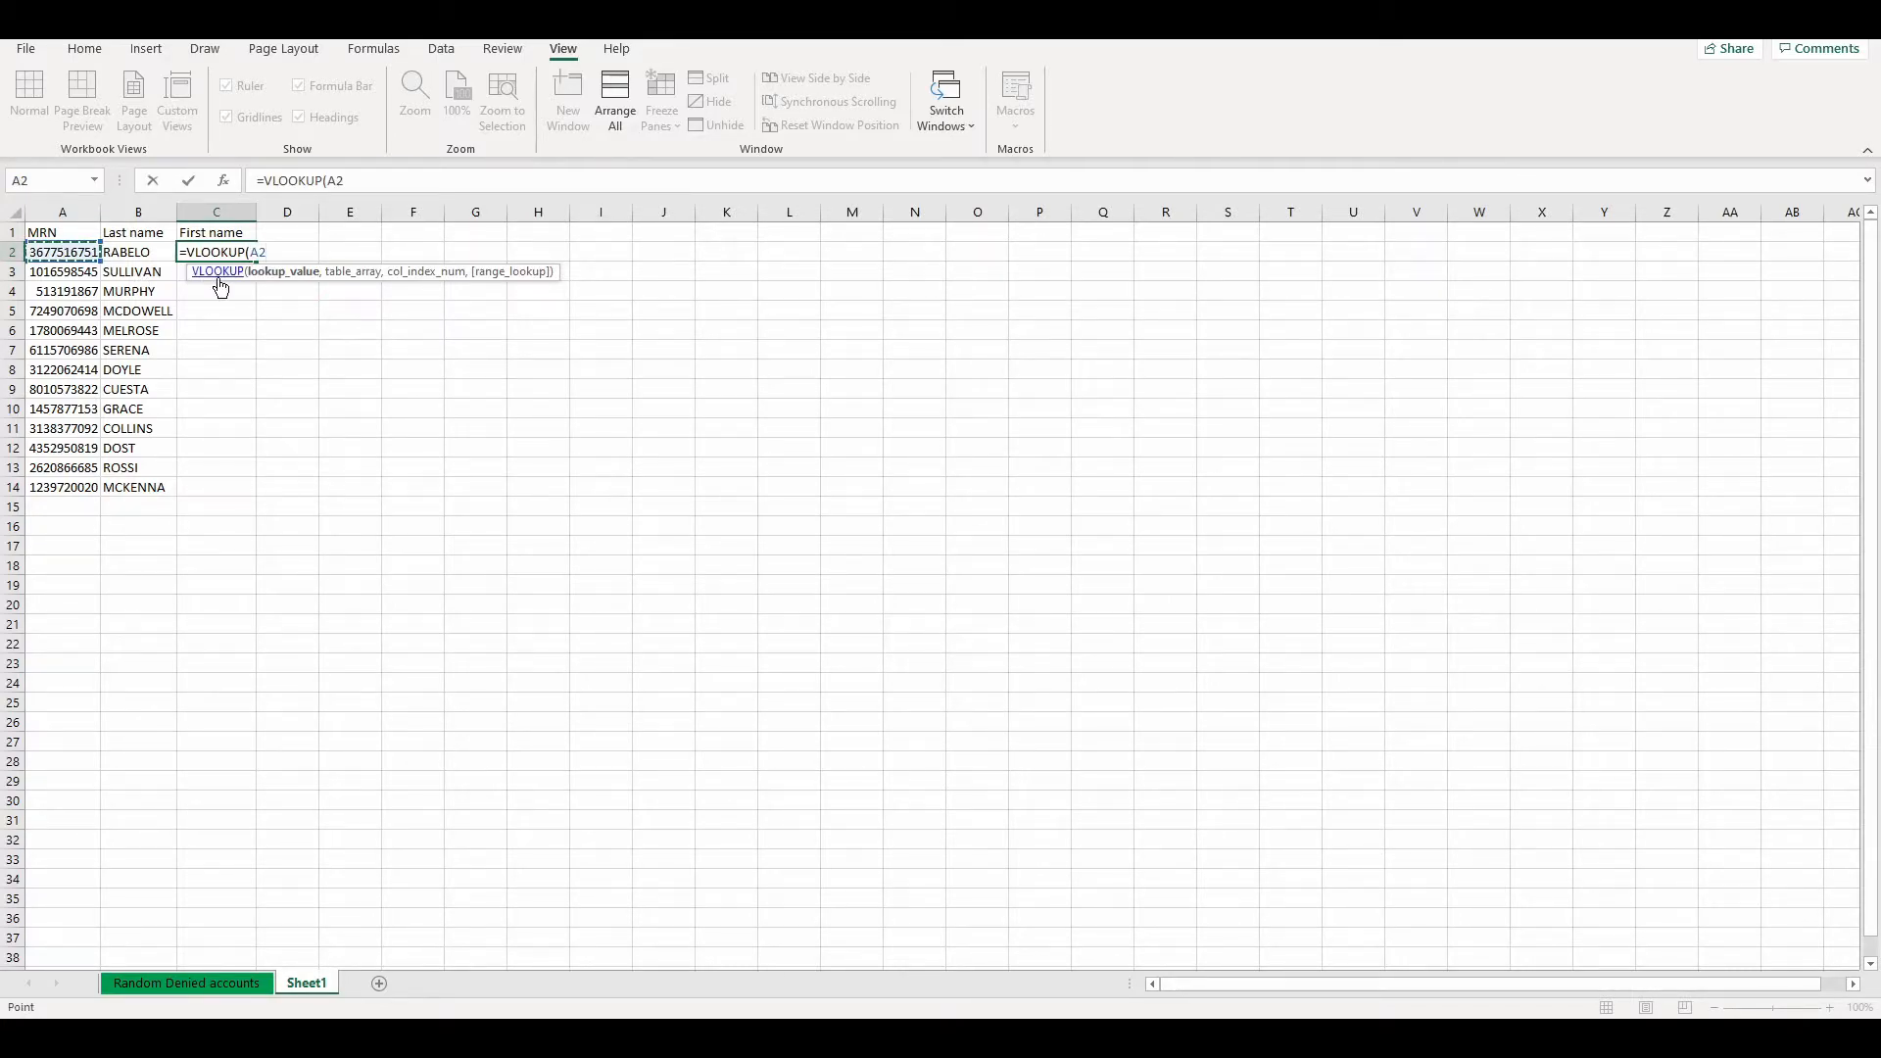
type(",")
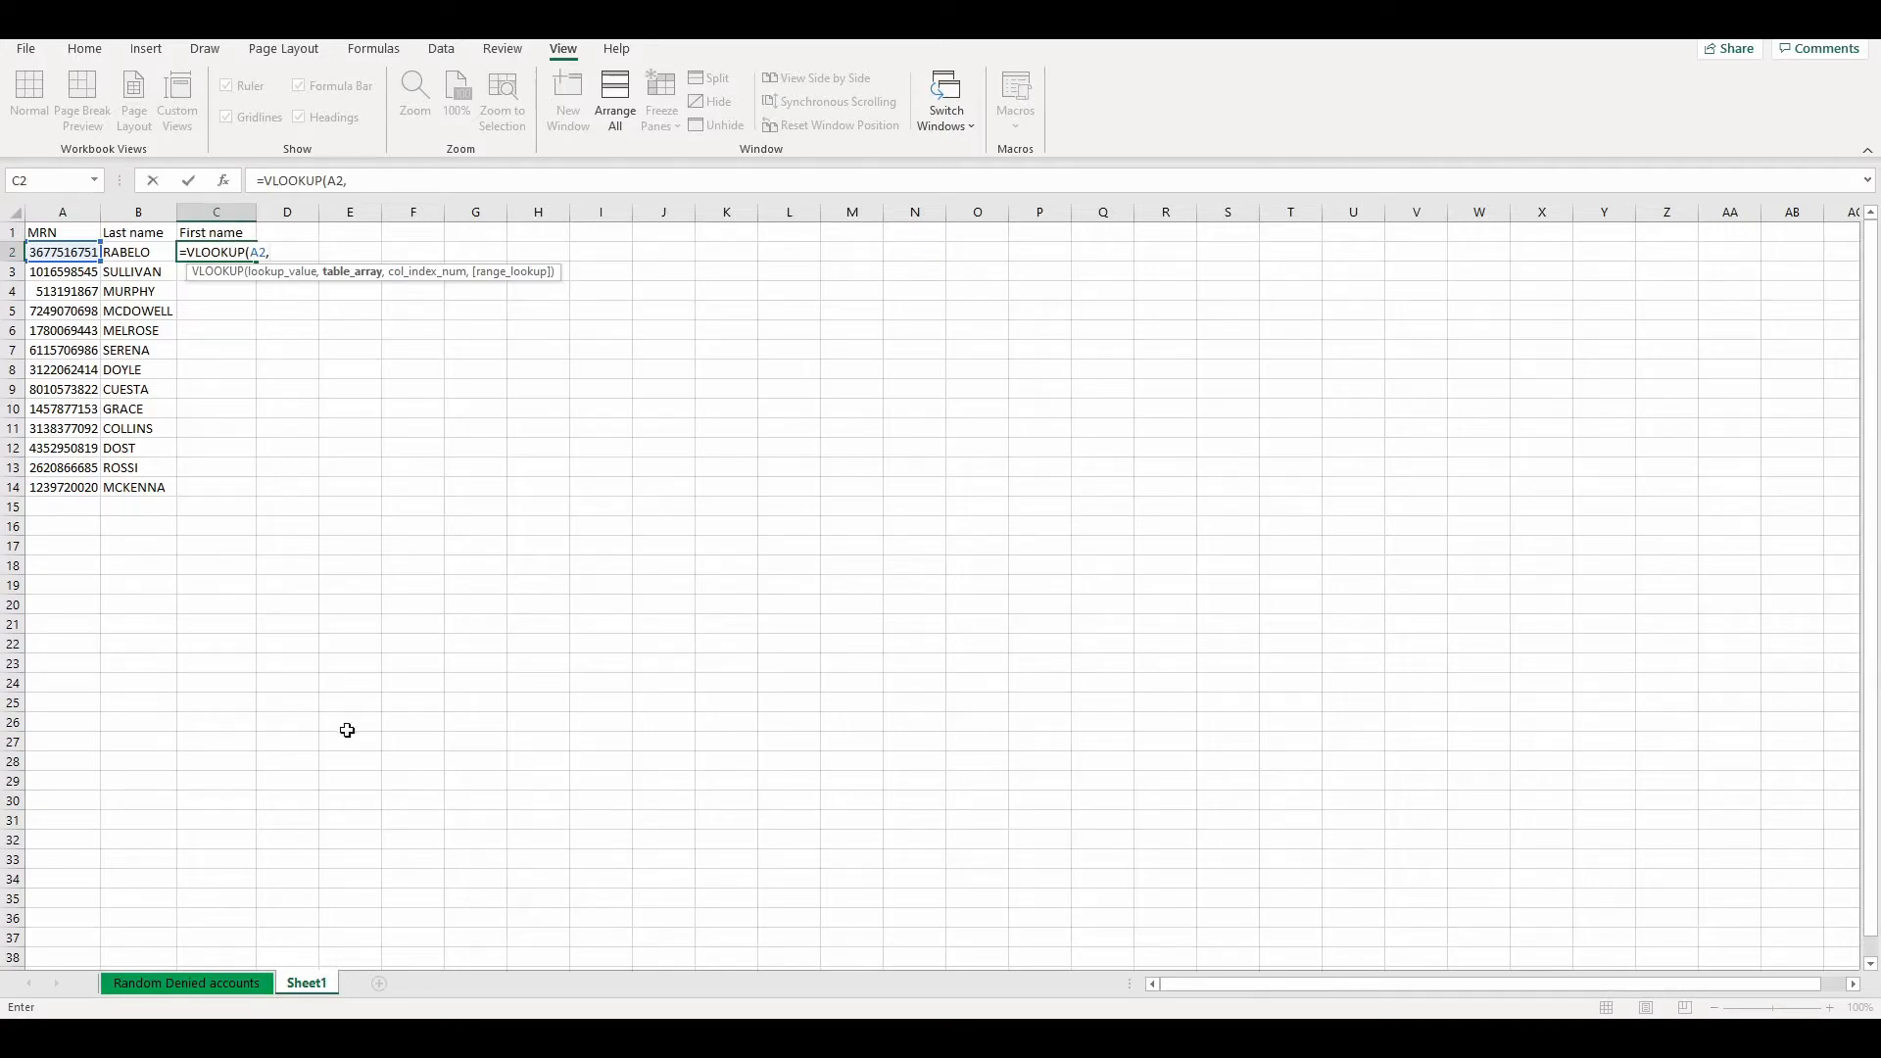
Set the First name formula's table array to columns D:I of the Random Denied accounts sheet
left_click(243, 981)
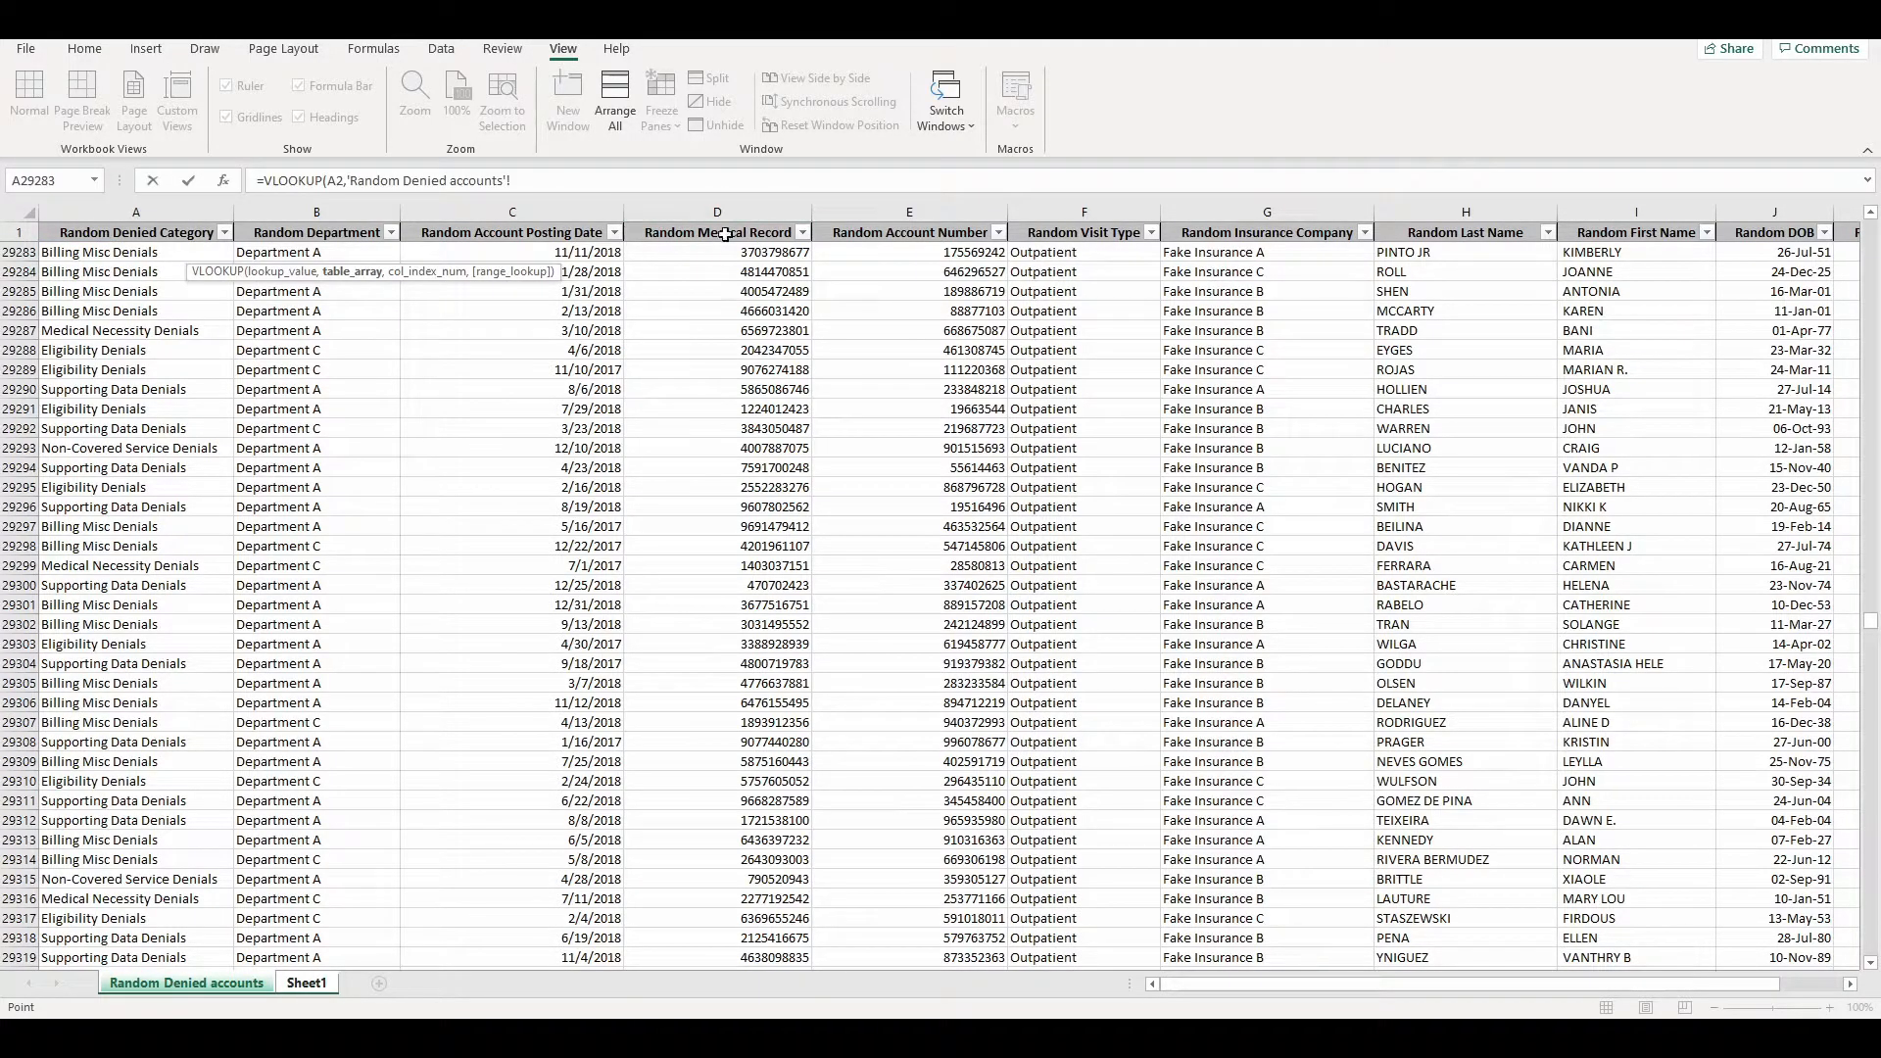
left_click(754, 208)
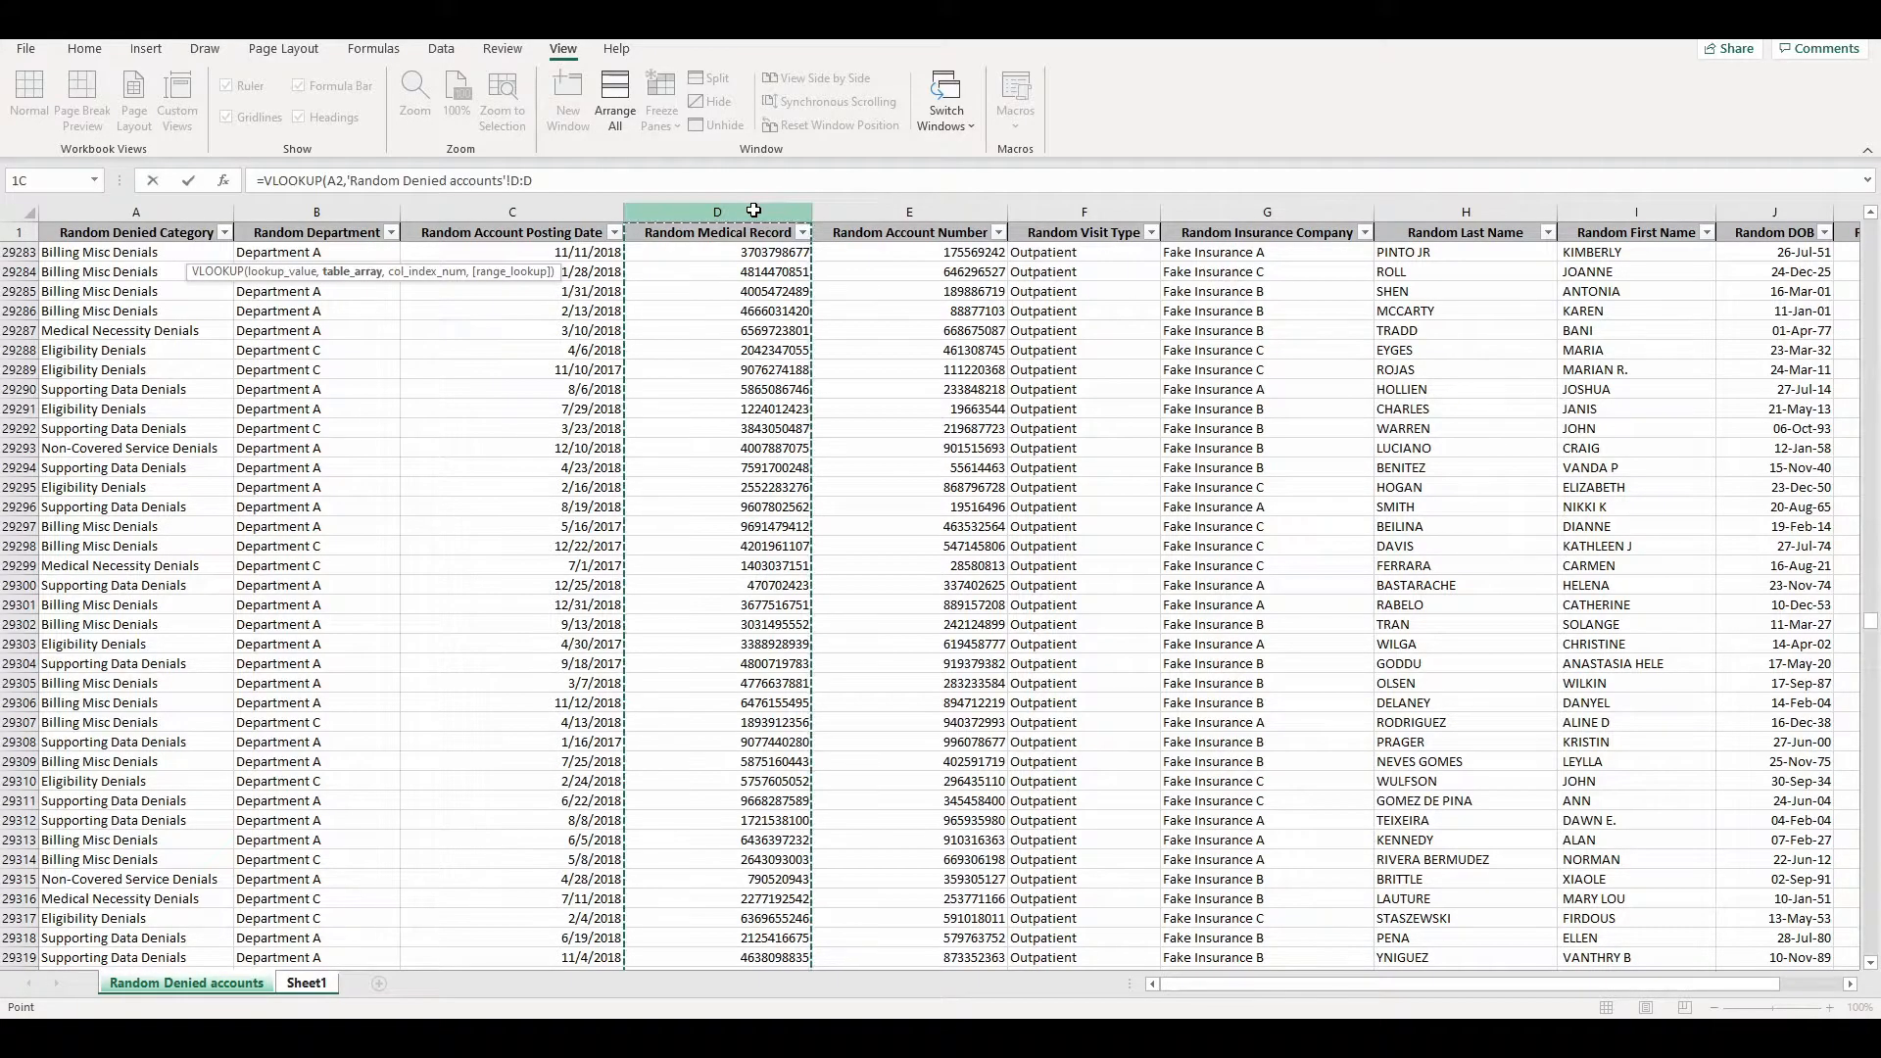
left_click_drag(755, 211, 1597, 225)
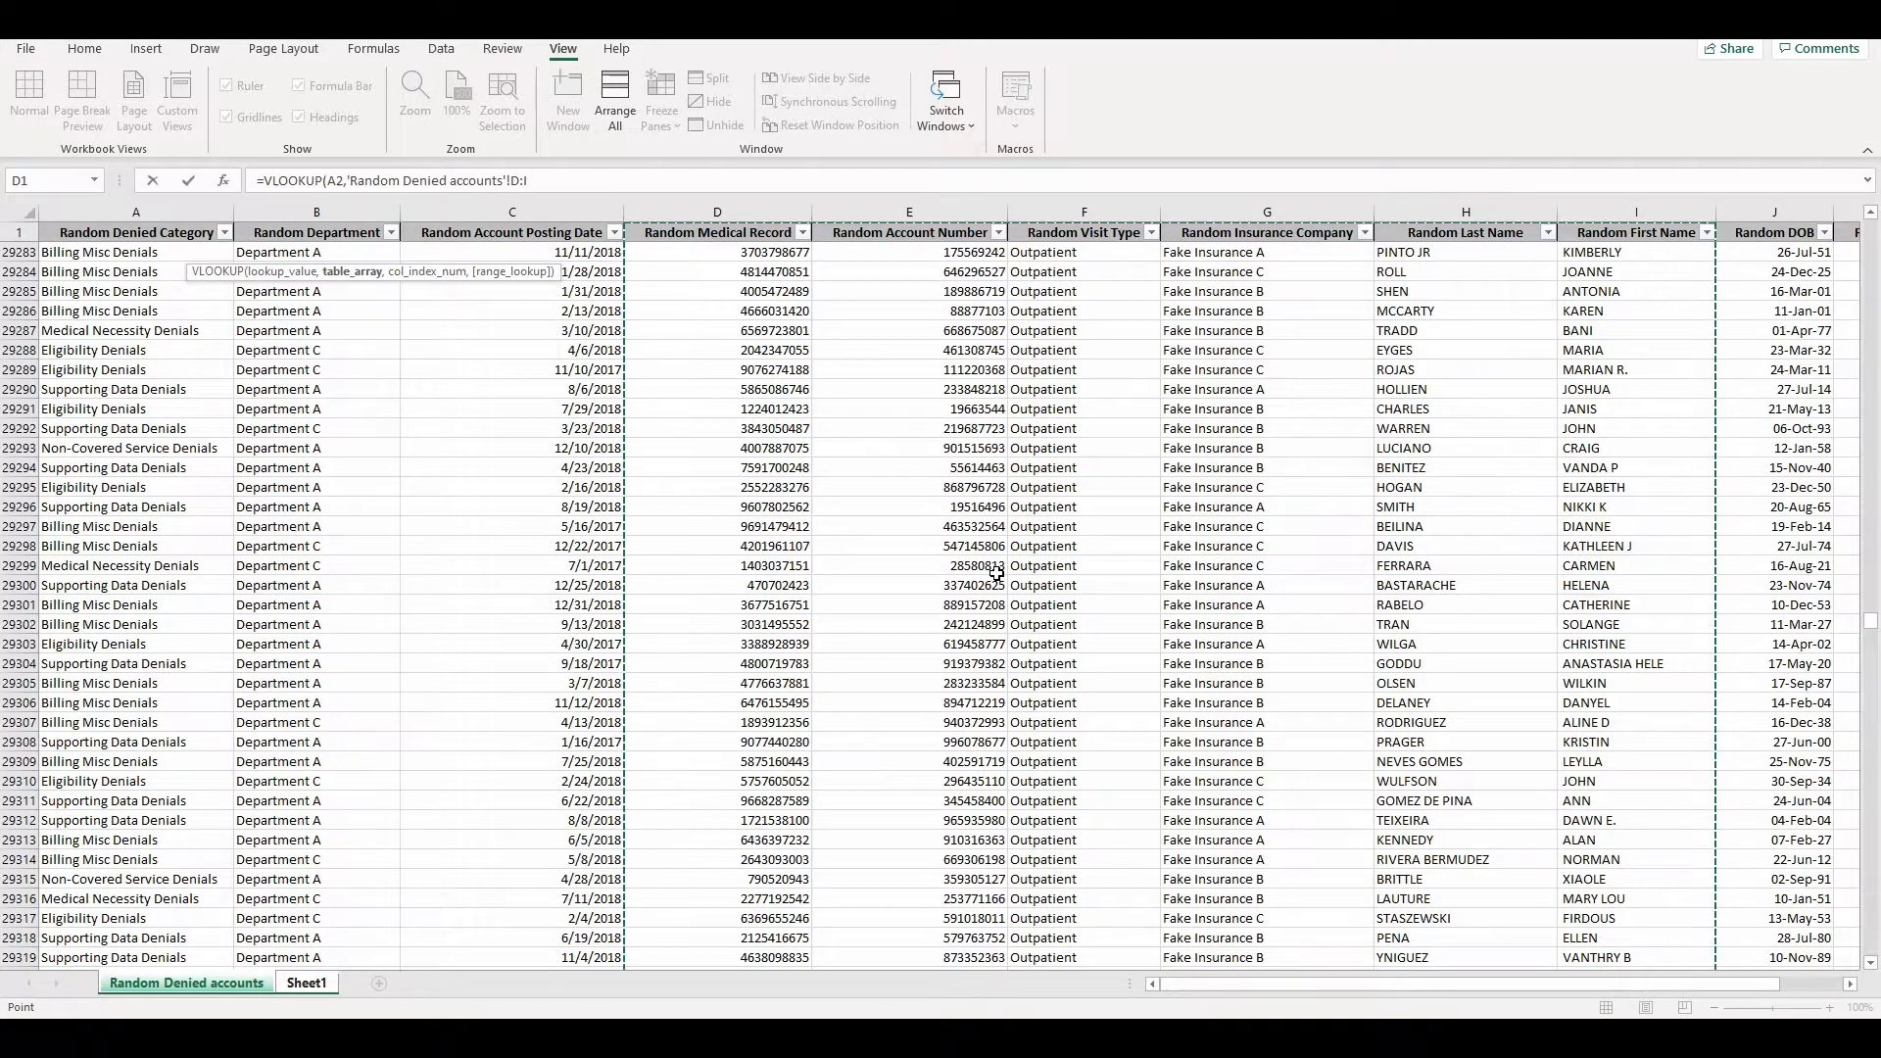
Complete the First name formula with column index 6 and FALSE for an exact match
type(",6")
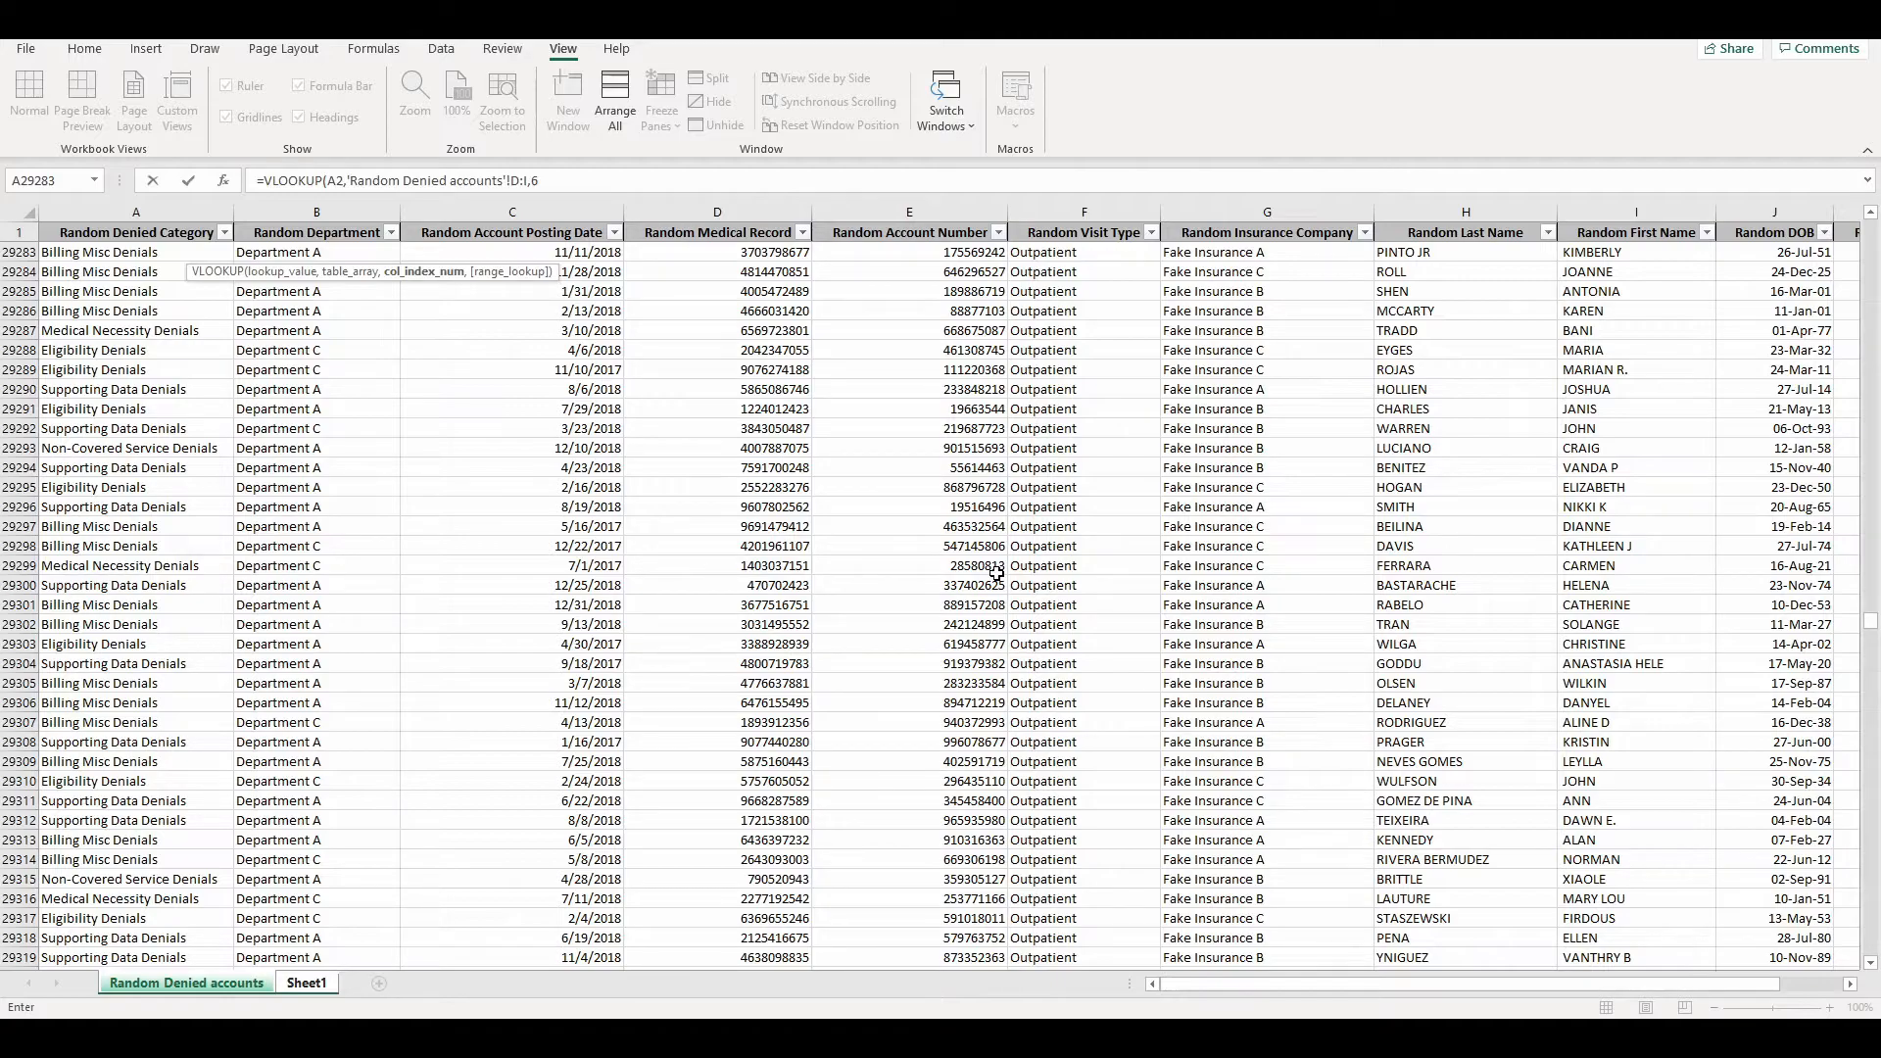
type(",")
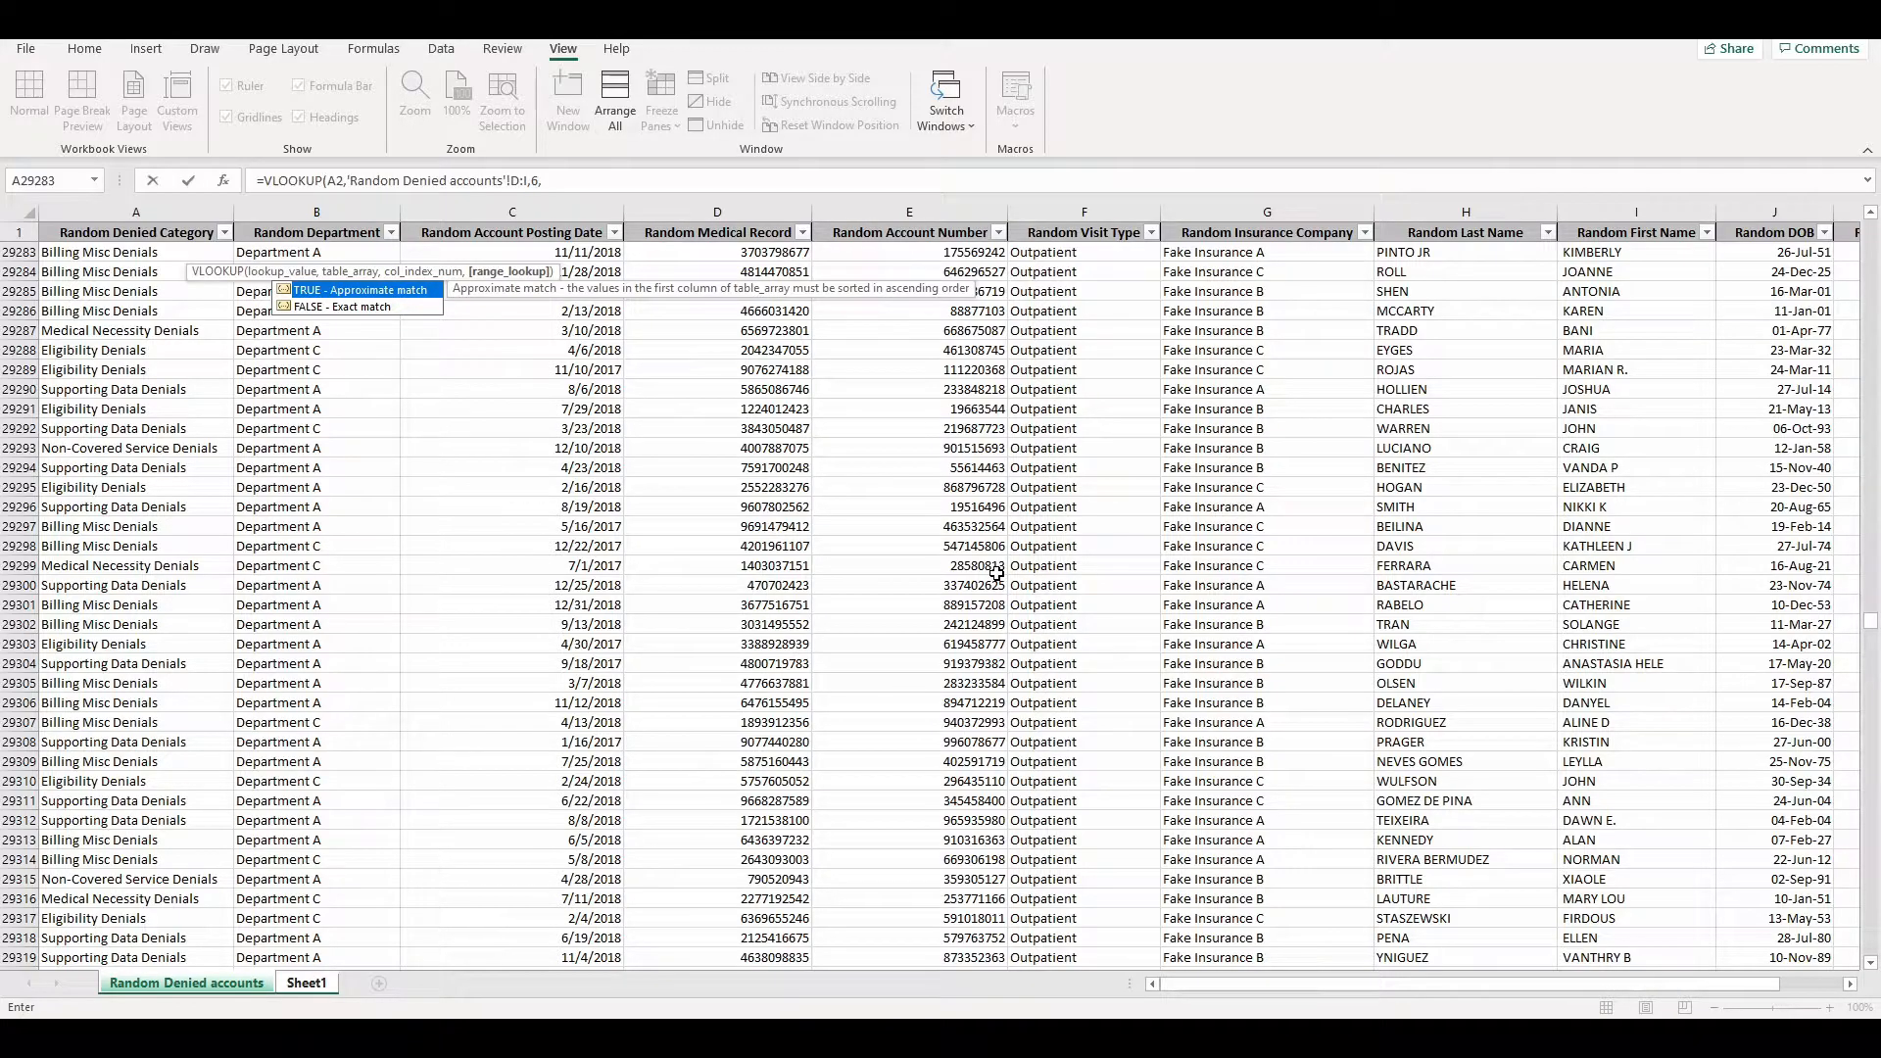
left_click(375, 308)
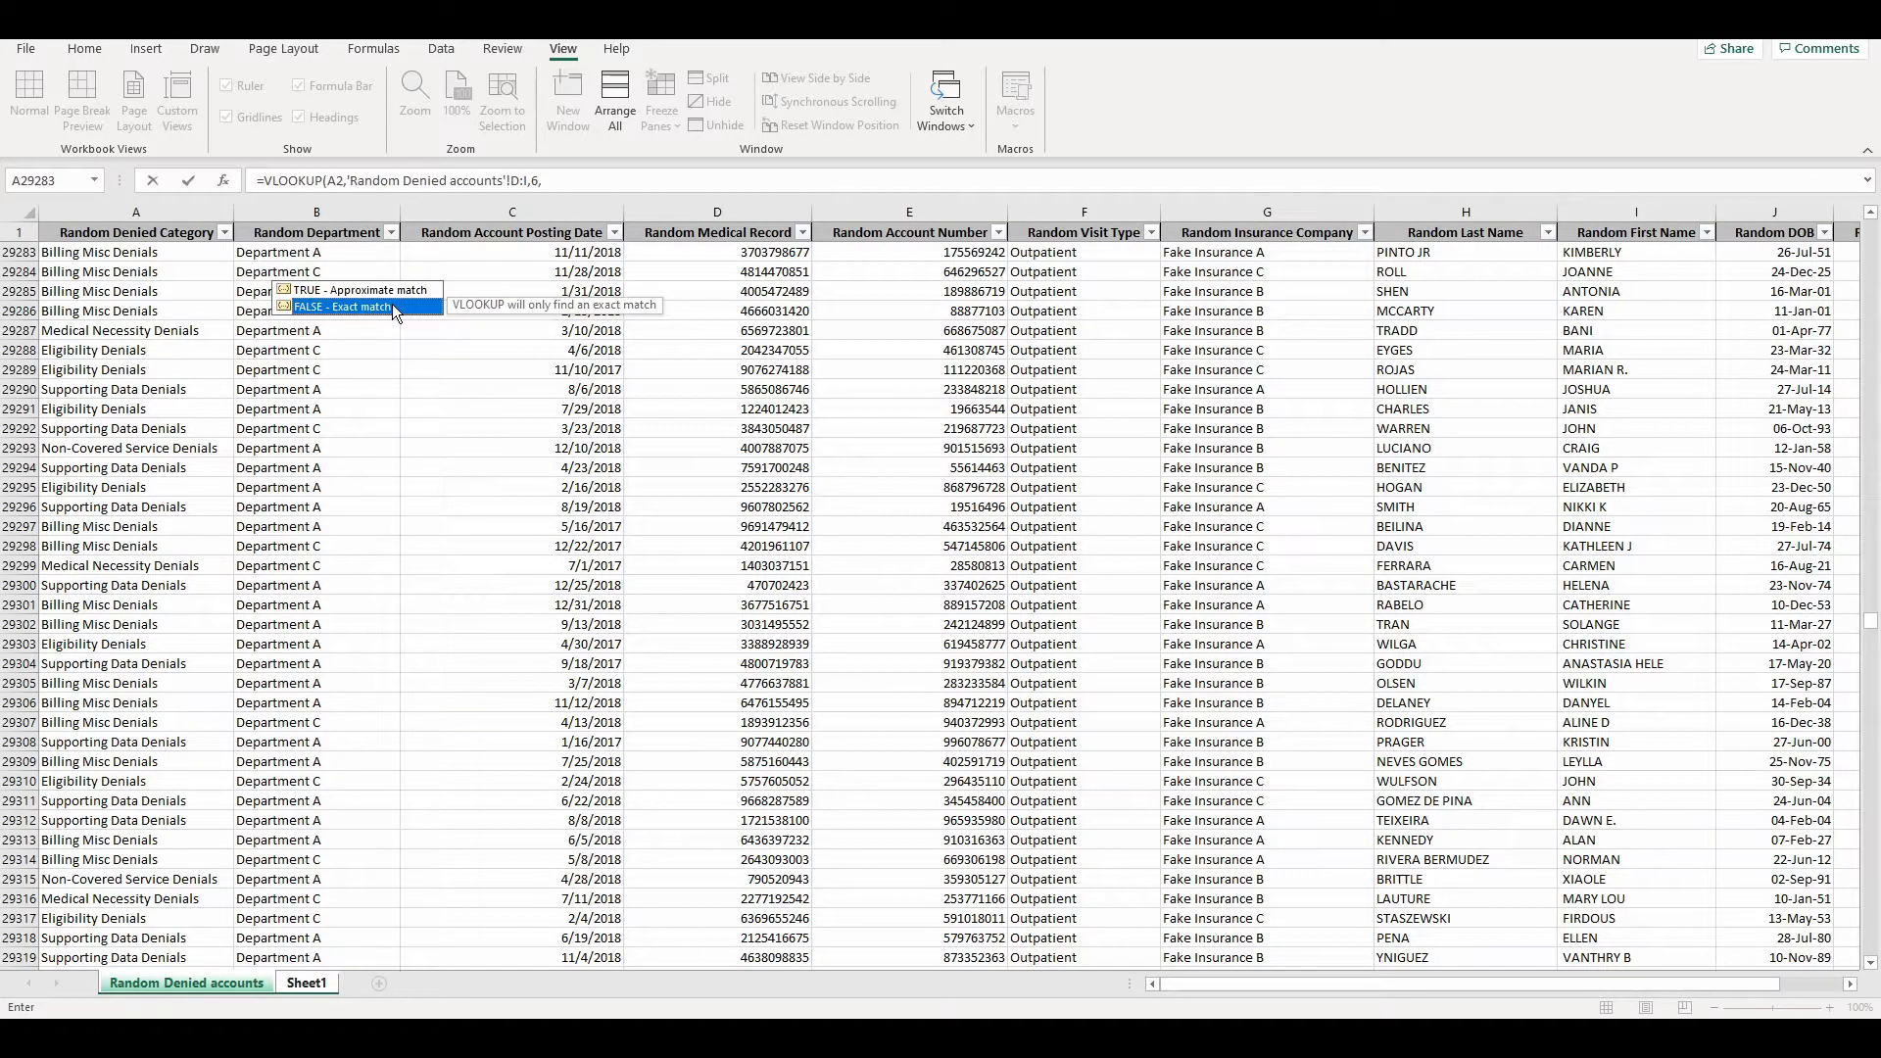
double_click(391, 307)
type(")")
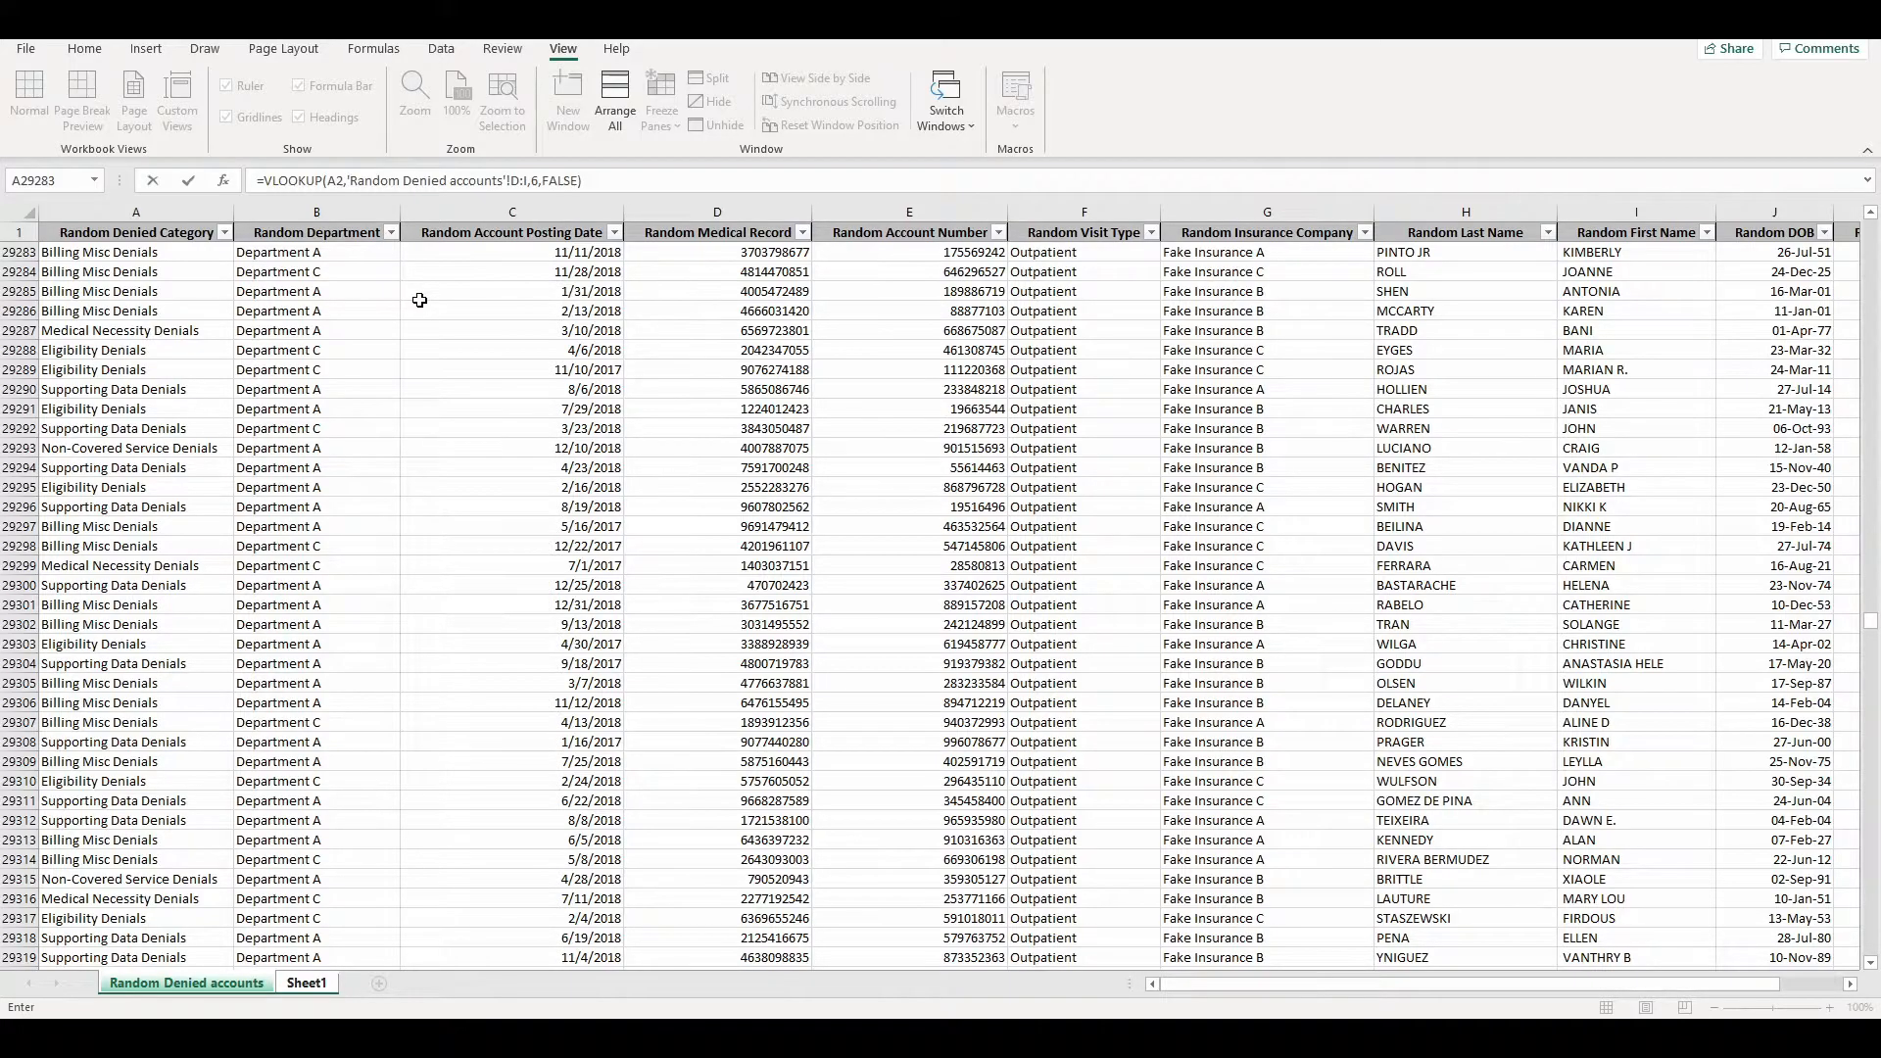
key("Return")
Fill the First name formula from C2 down to C14 and select the MRN in A8
left_click(214, 253)
double_click(257, 262)
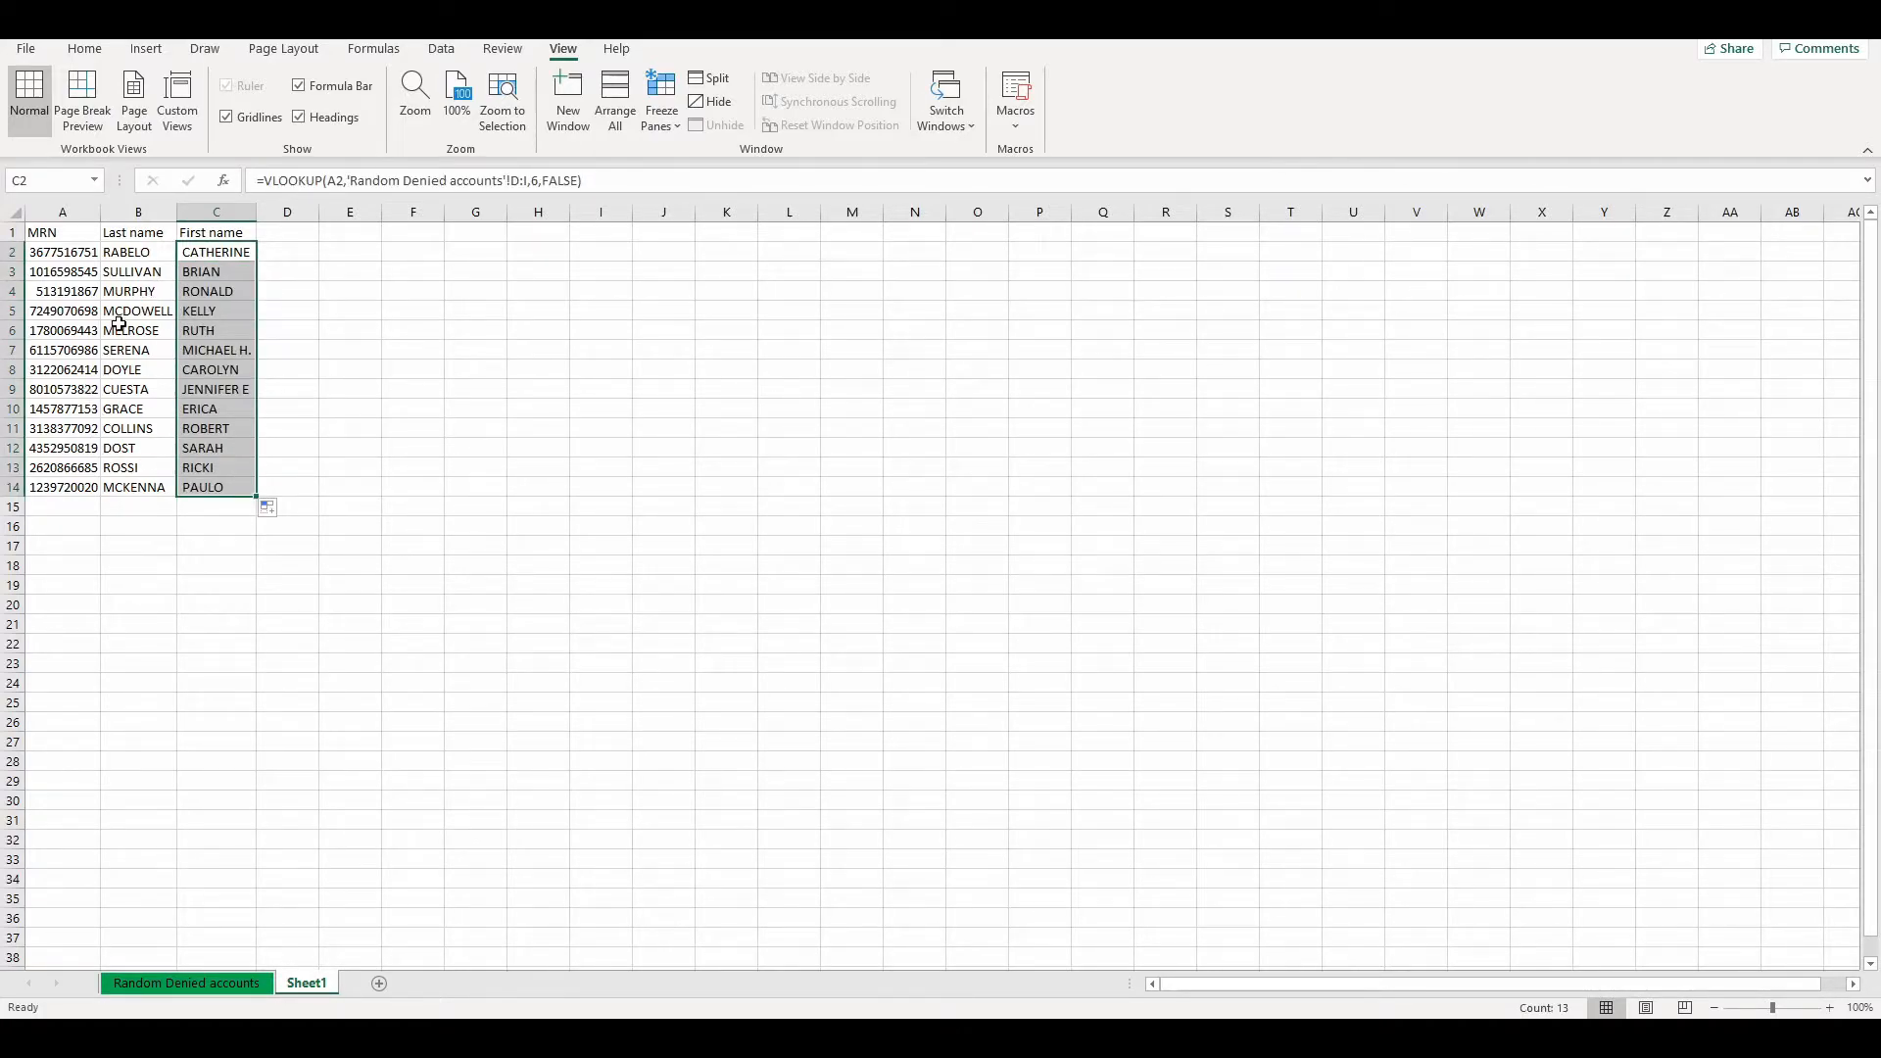
left_click(76, 371)
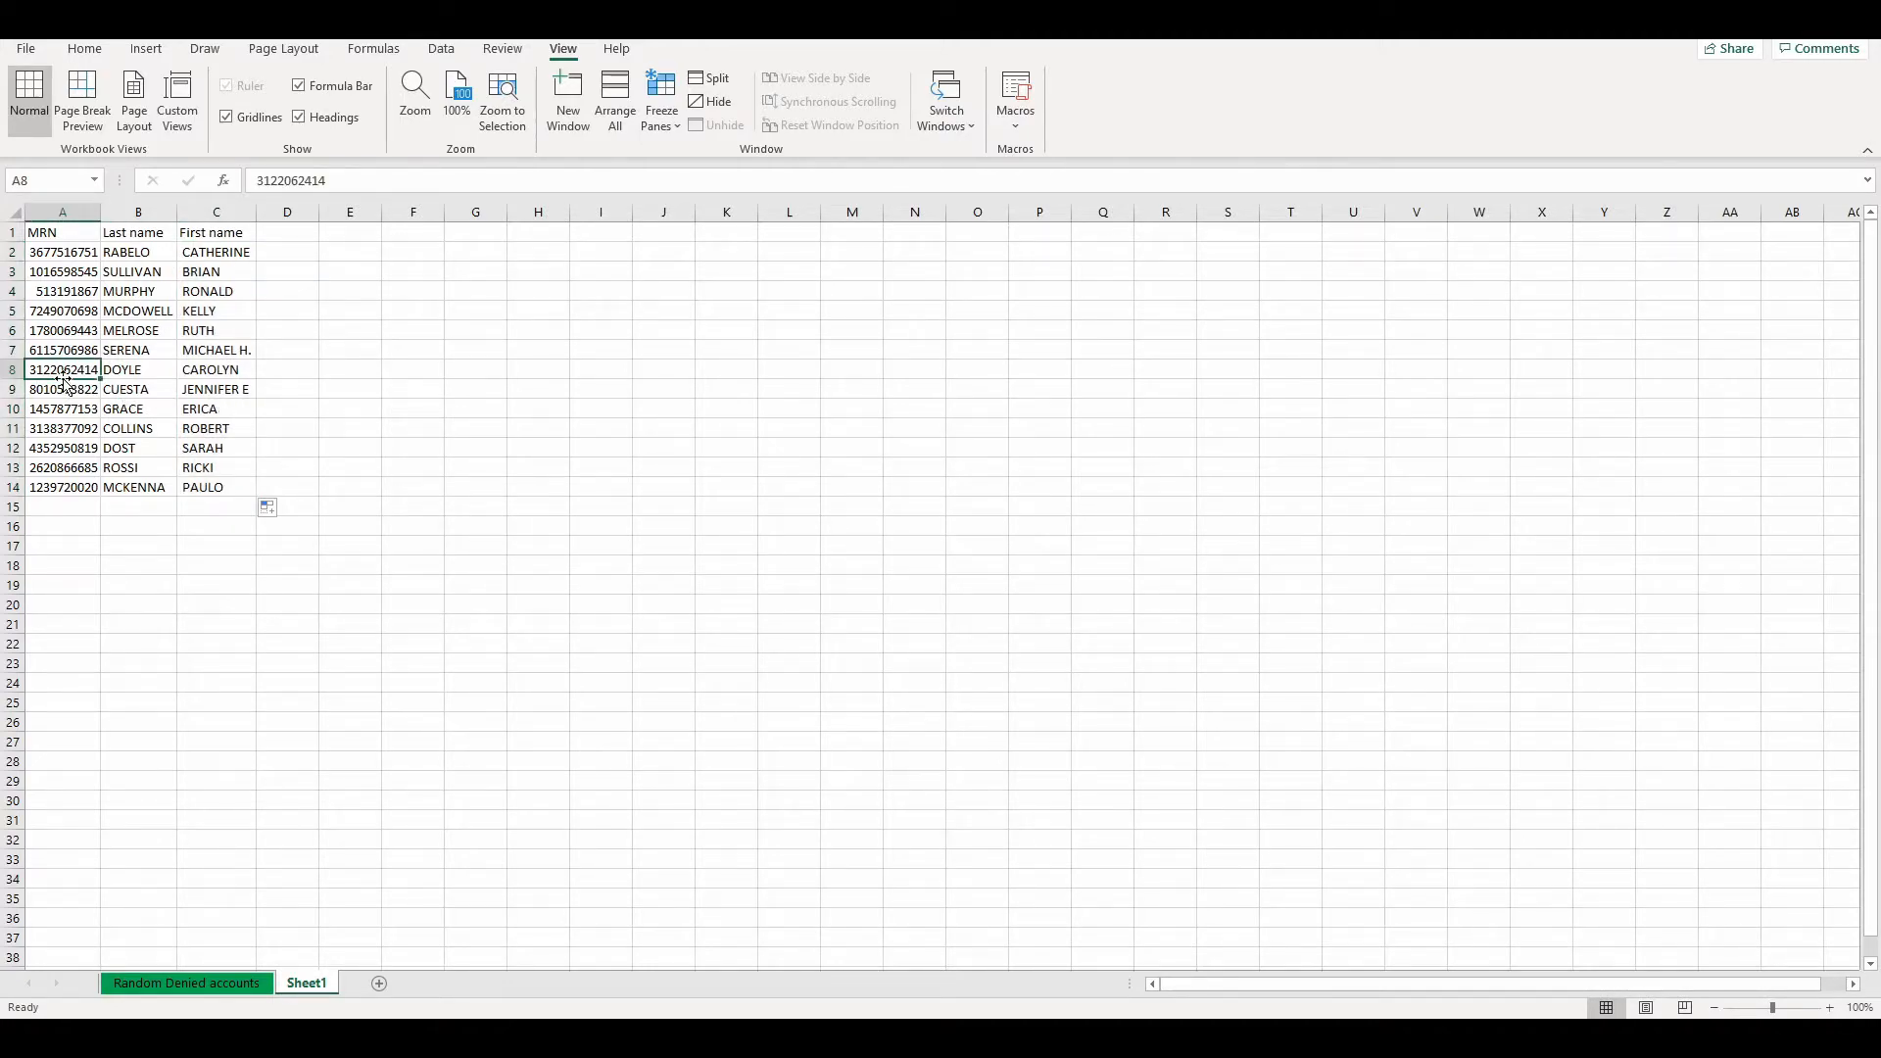
Find the MRN from Sheet1's A8 on the Random Denied accounts sheet and compare its last and first names with row 8
key("ctrl+c")
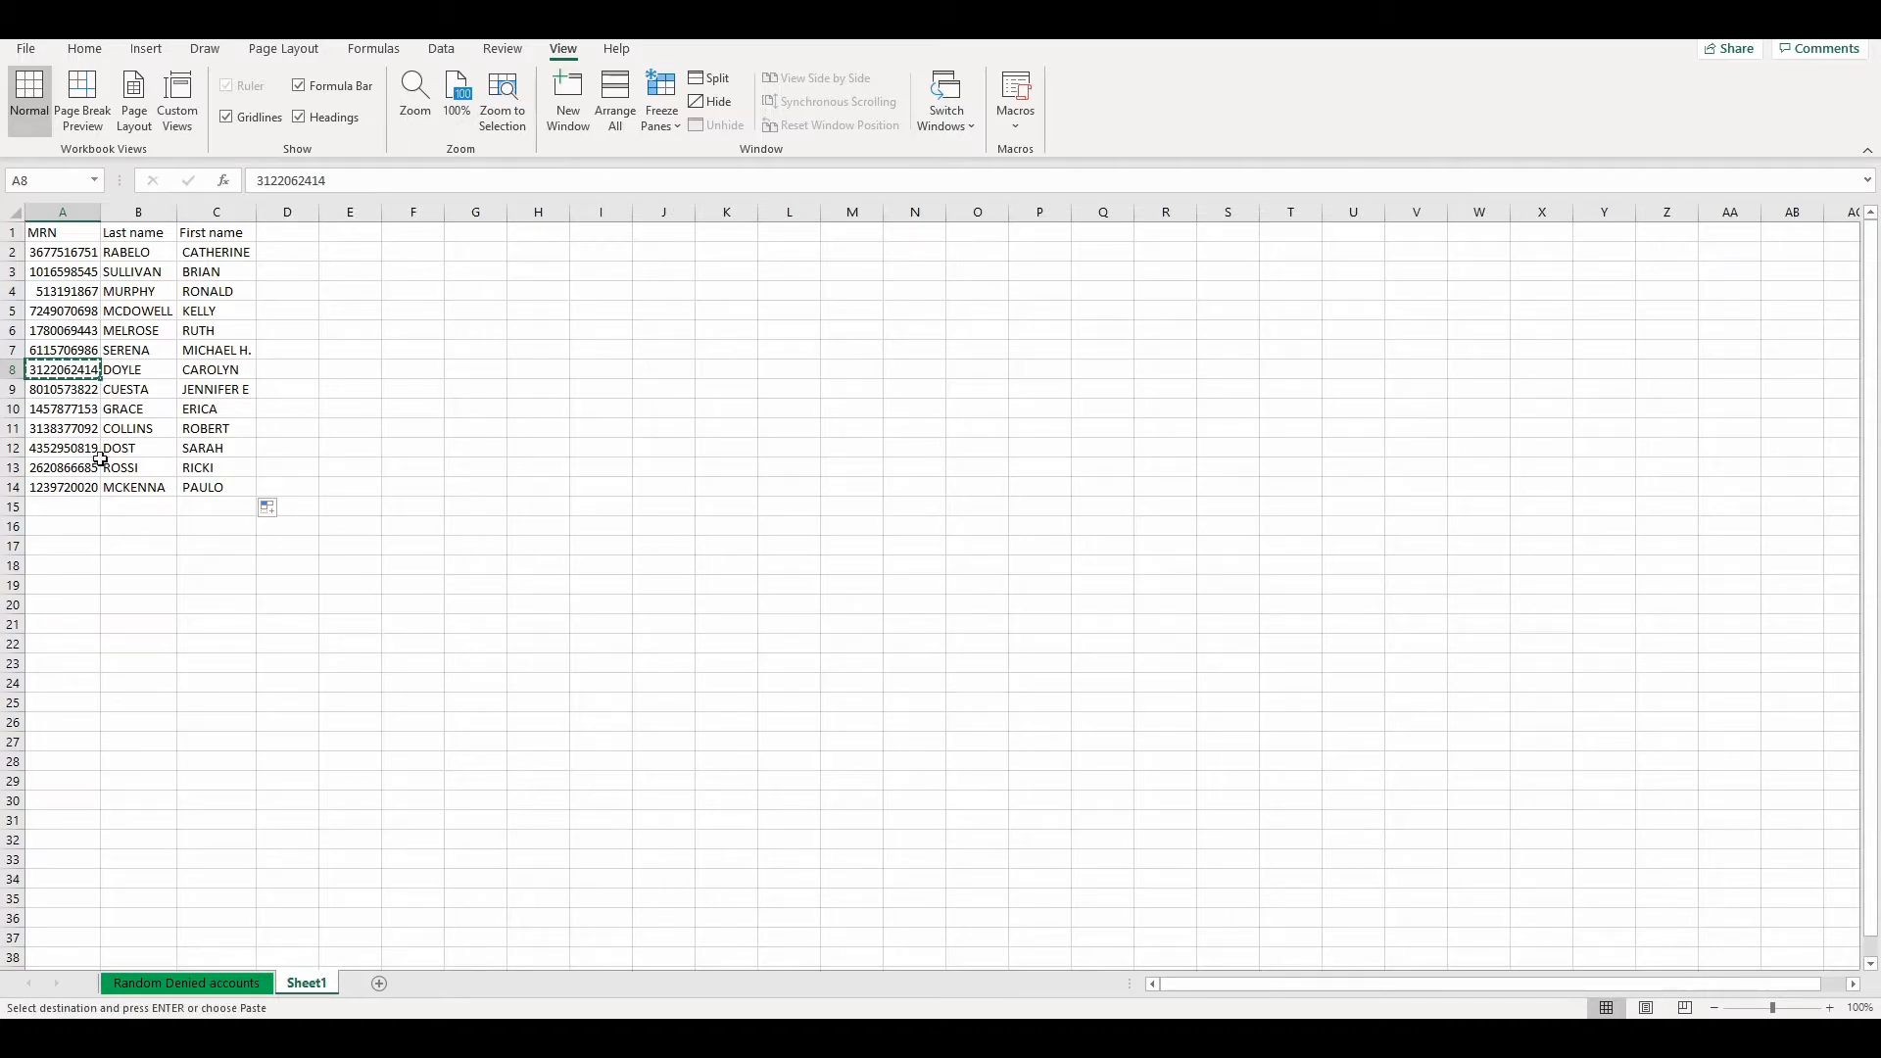
left_click(219, 985)
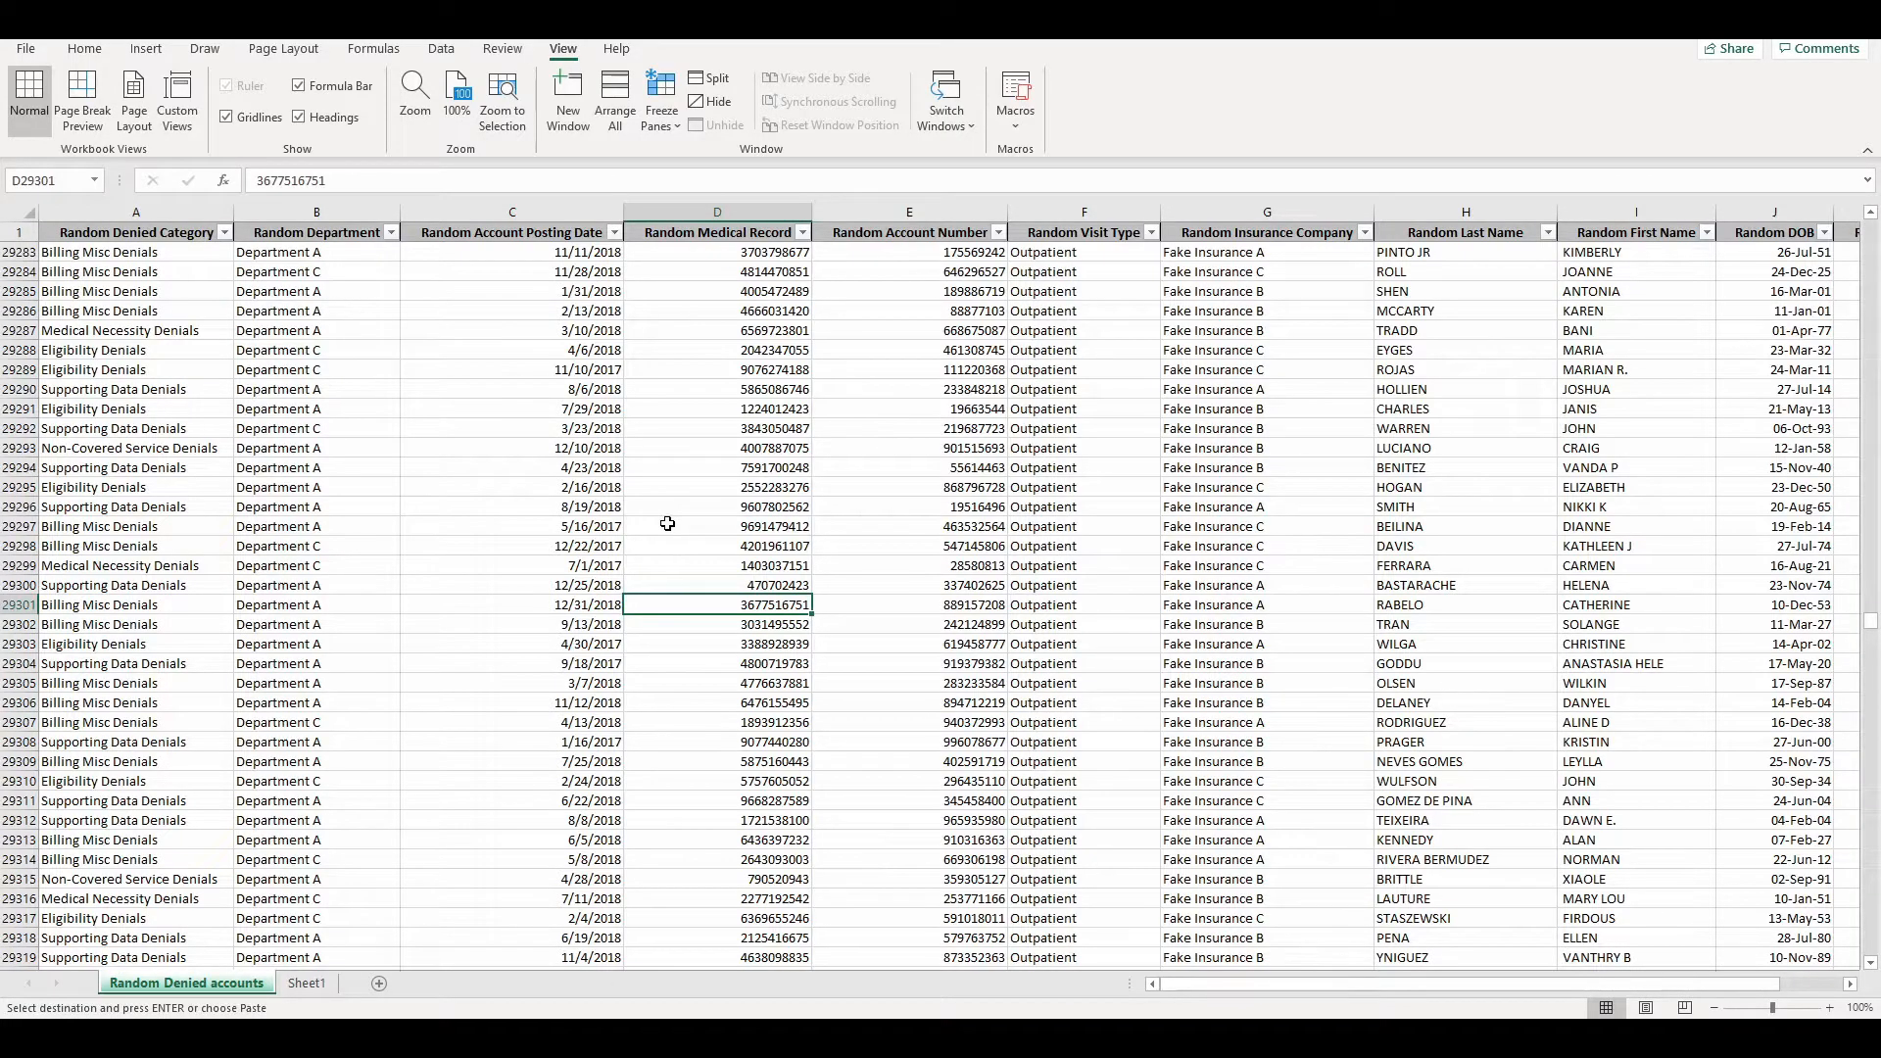
key("ctrl+f")
key("ctrl+v")
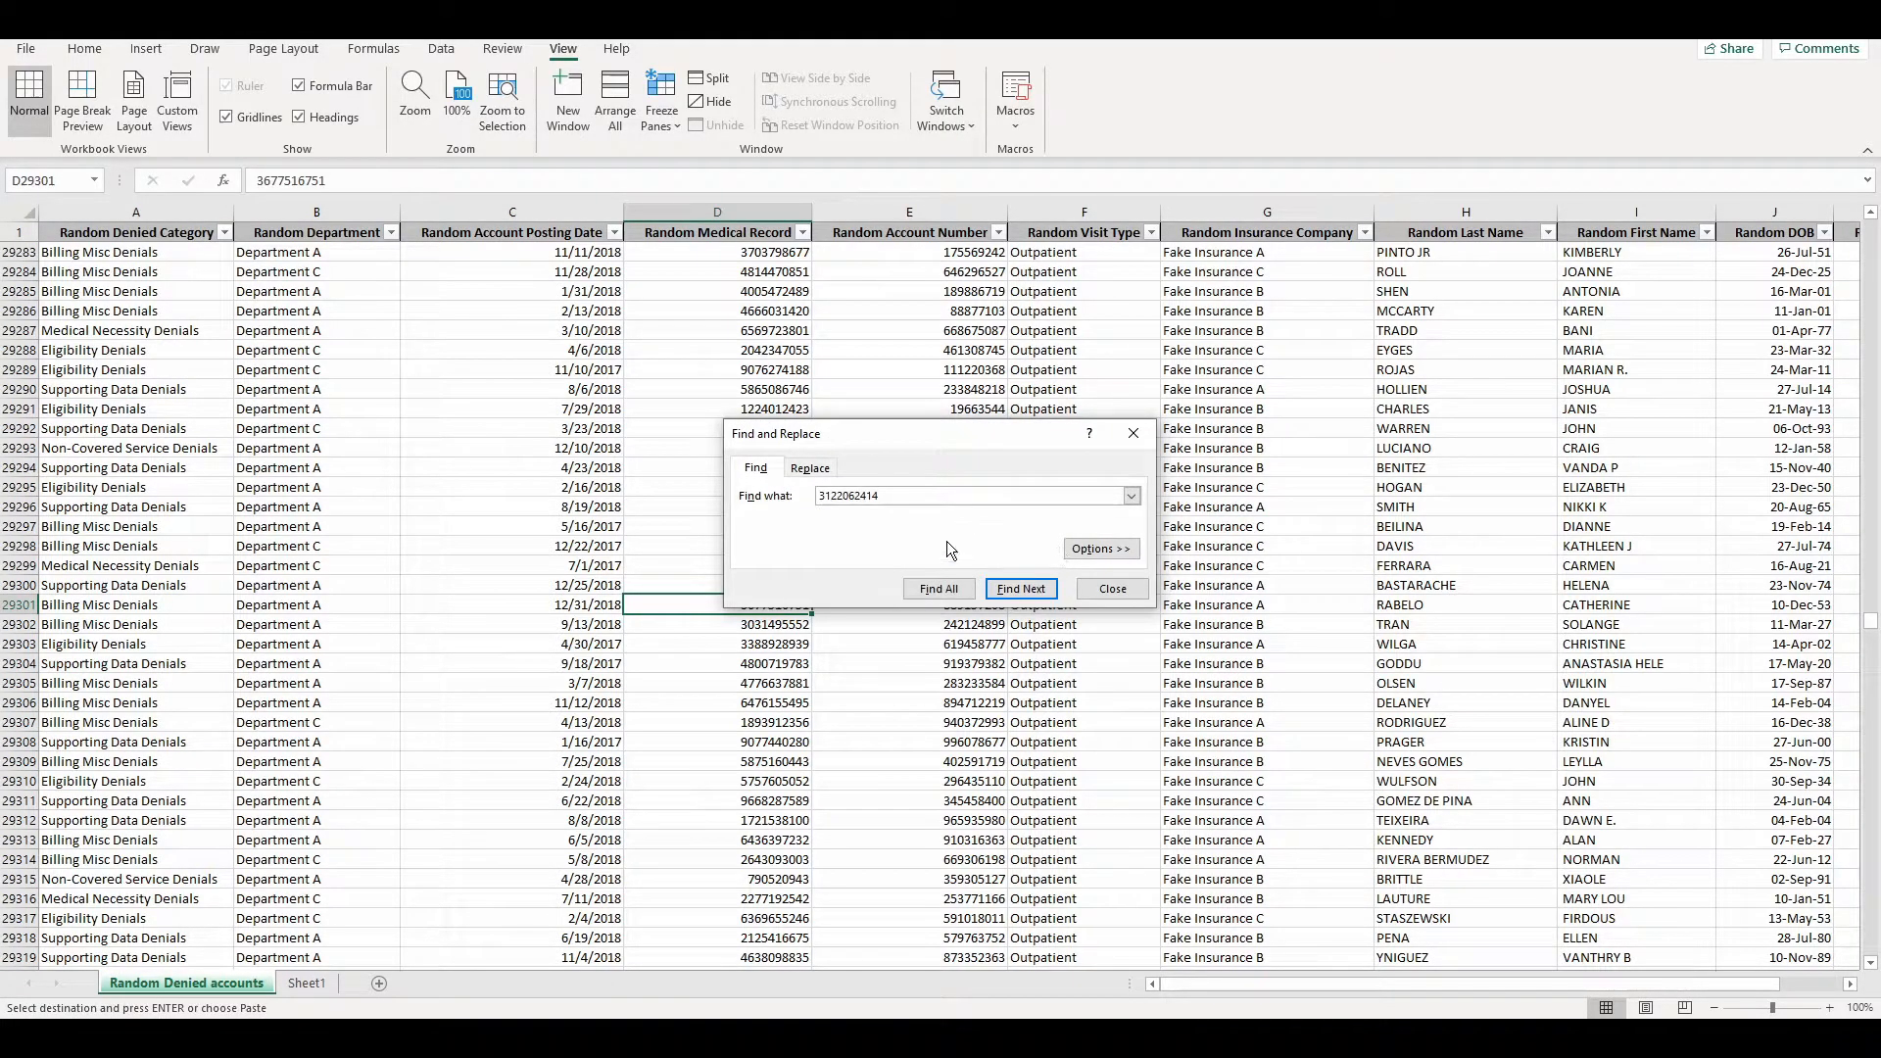
left_click(1021, 588)
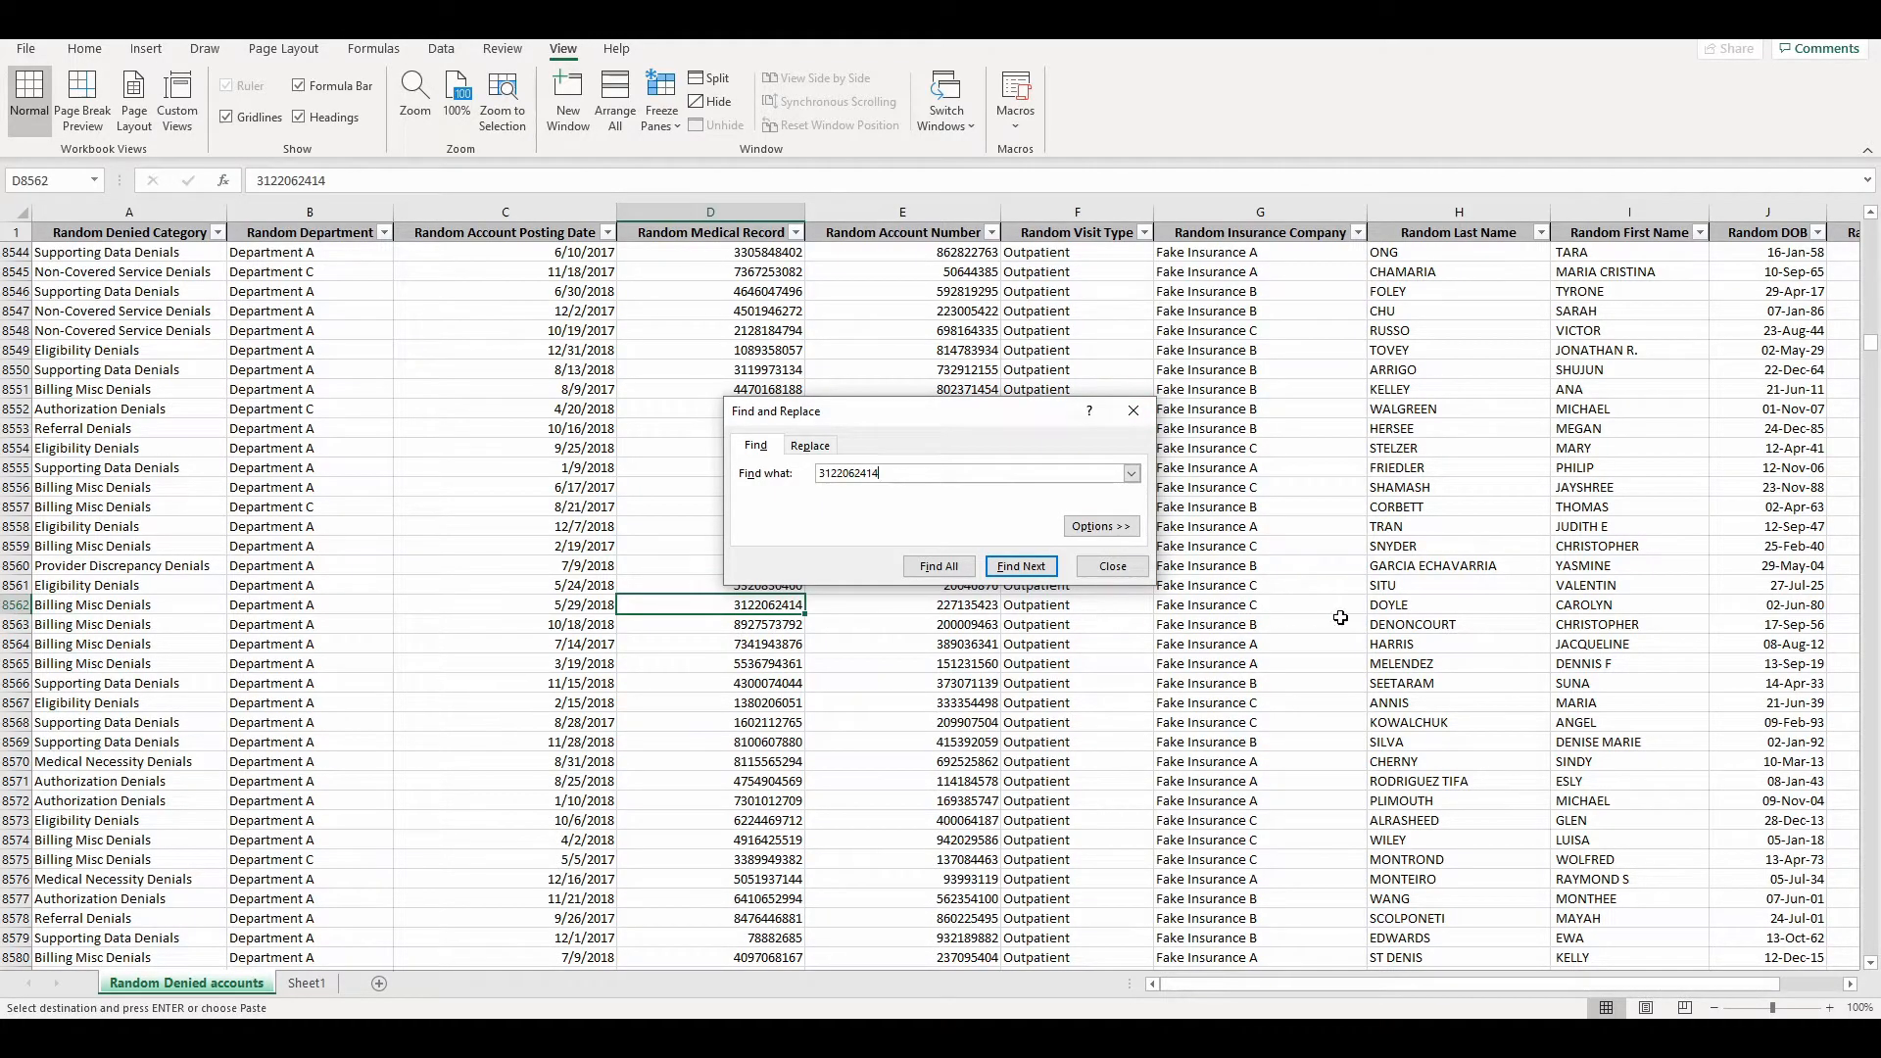
left_click_drag(897, 604, 1558, 606)
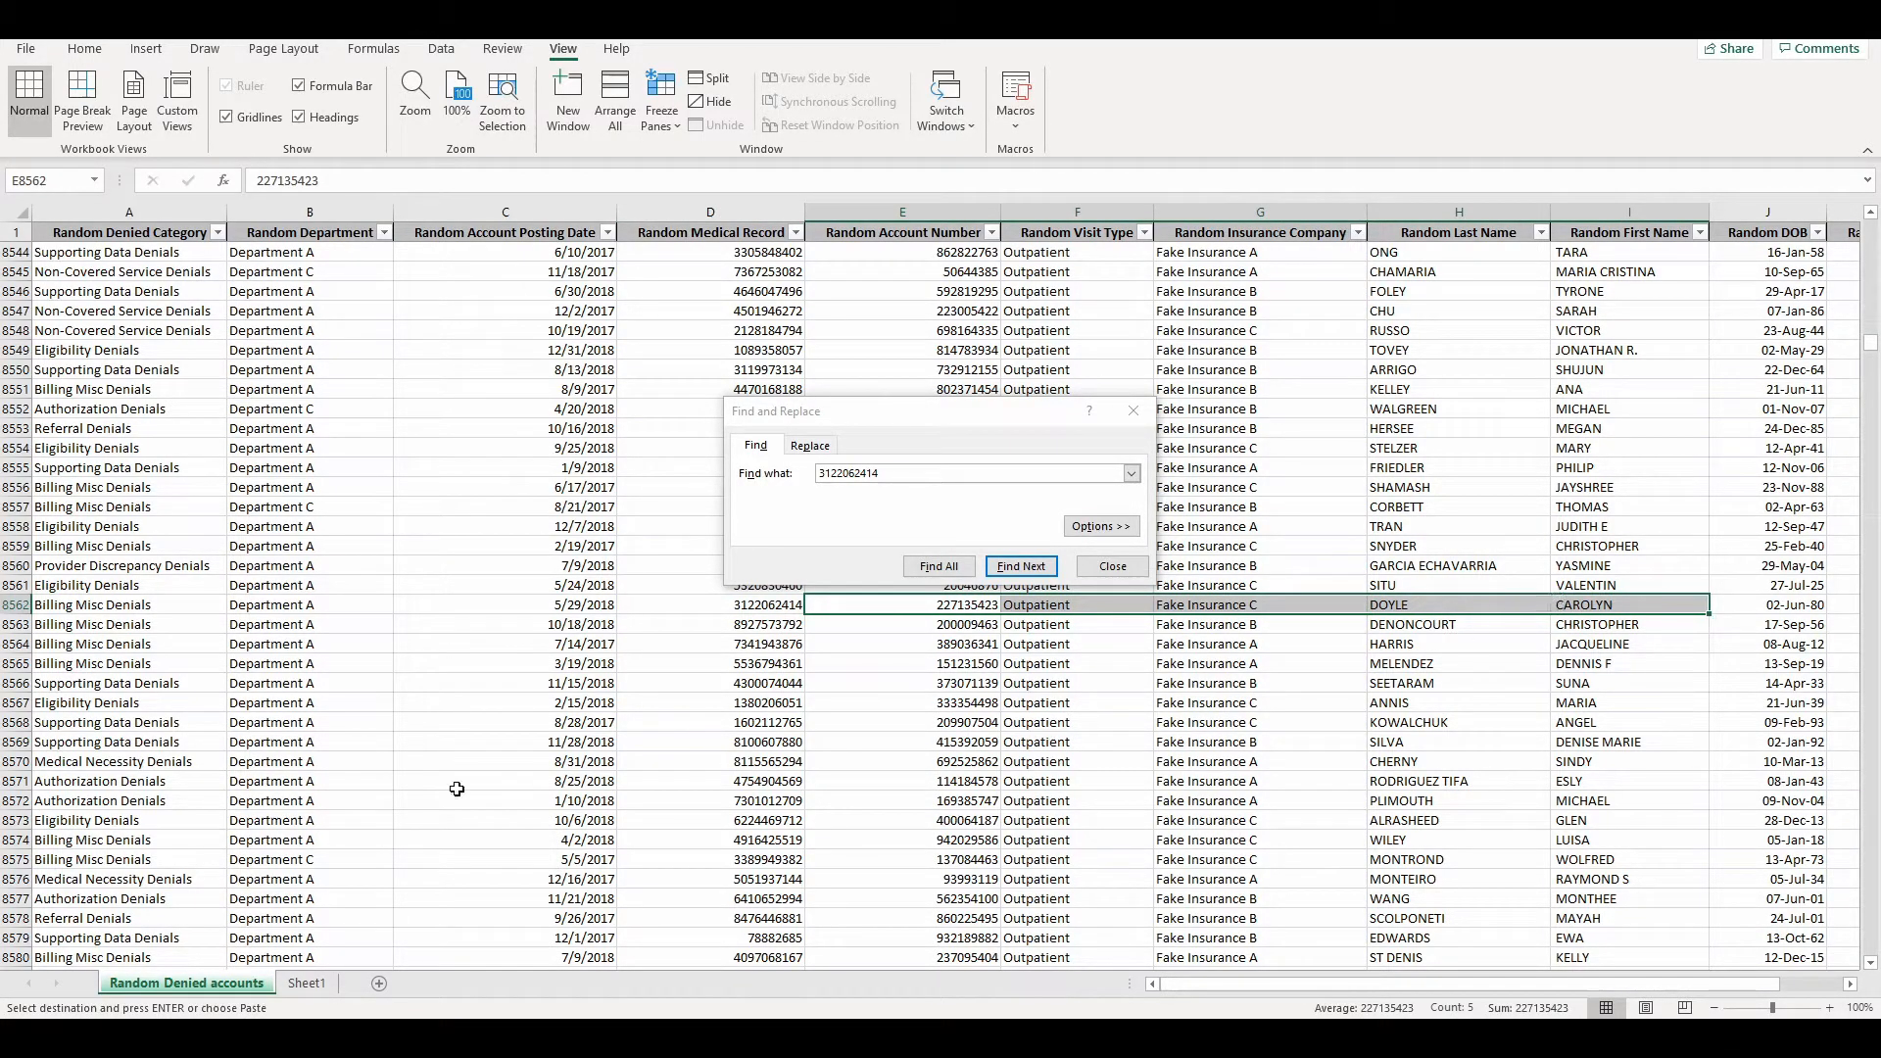
left_click(307, 985)
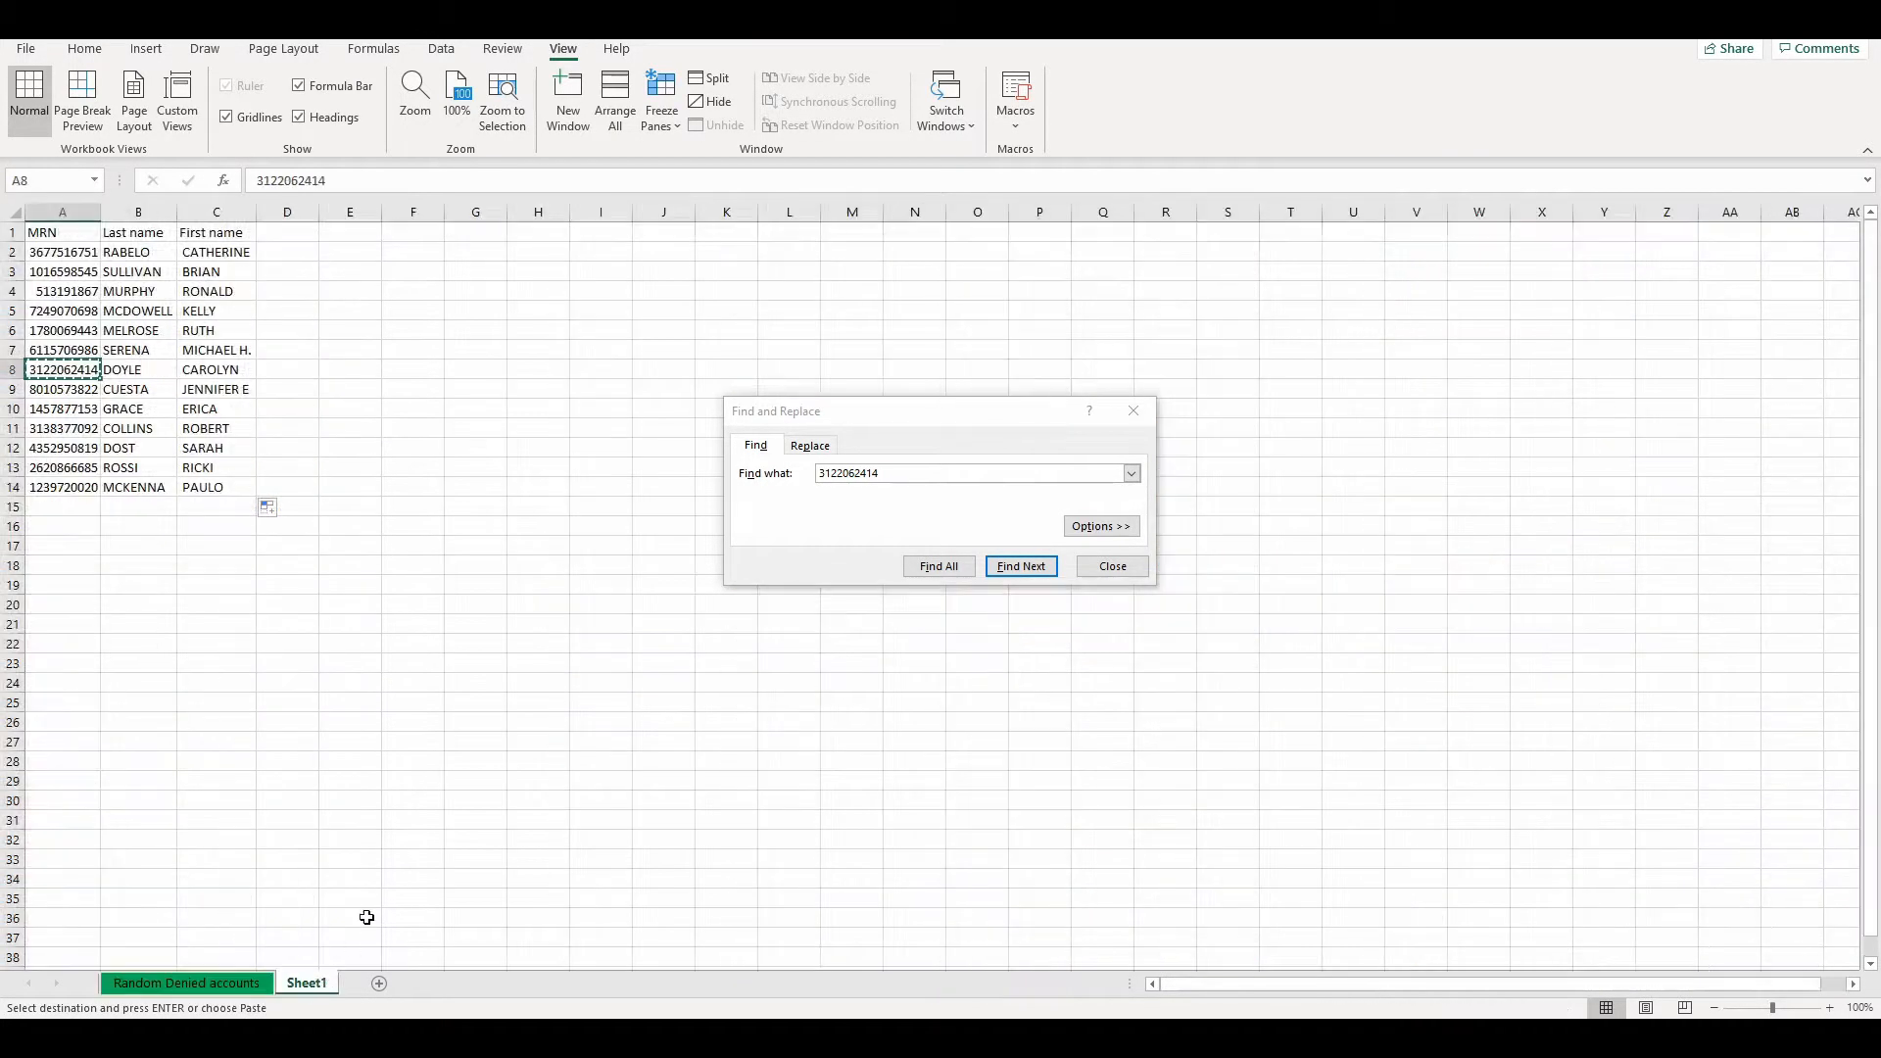
Search the Random Denied accounts sheet for the MRN in Sheet1's A12 and check its names against row 12
left_click(60, 453)
key("Escape")
key("ctrl+c")
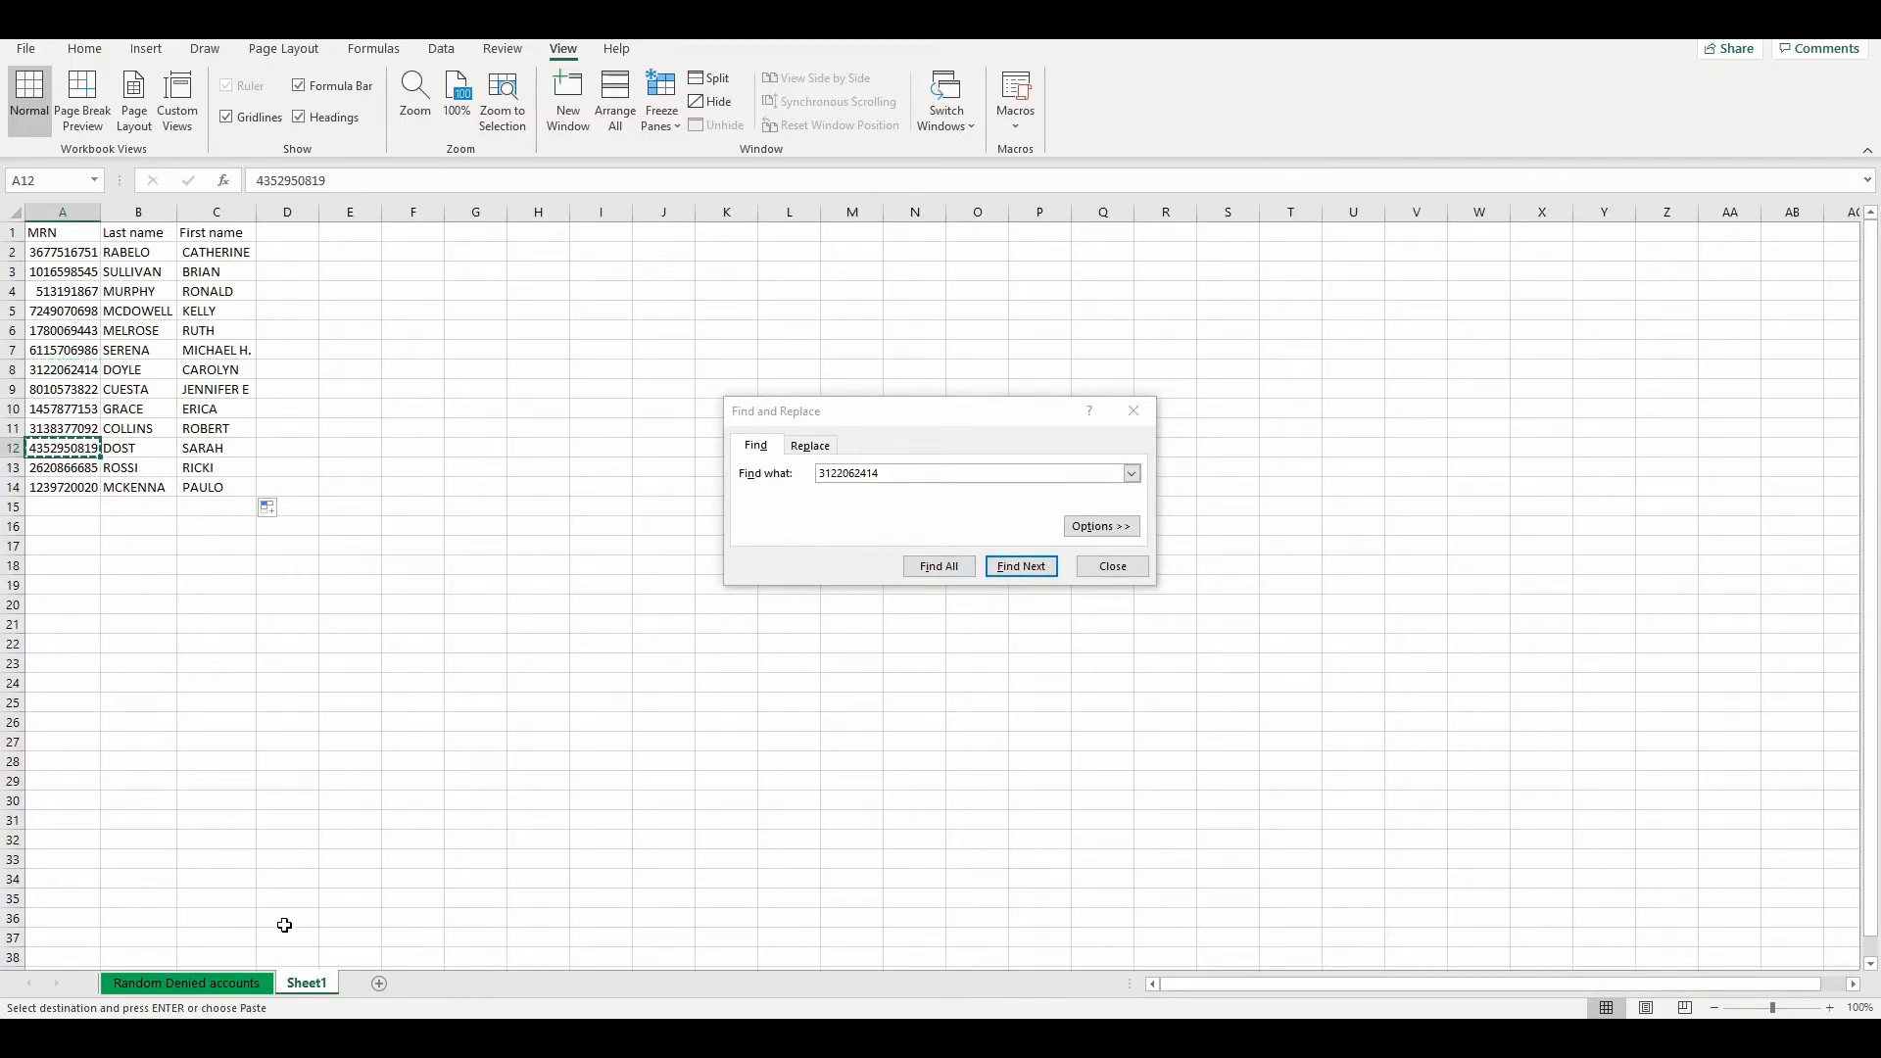
left_click(209, 984)
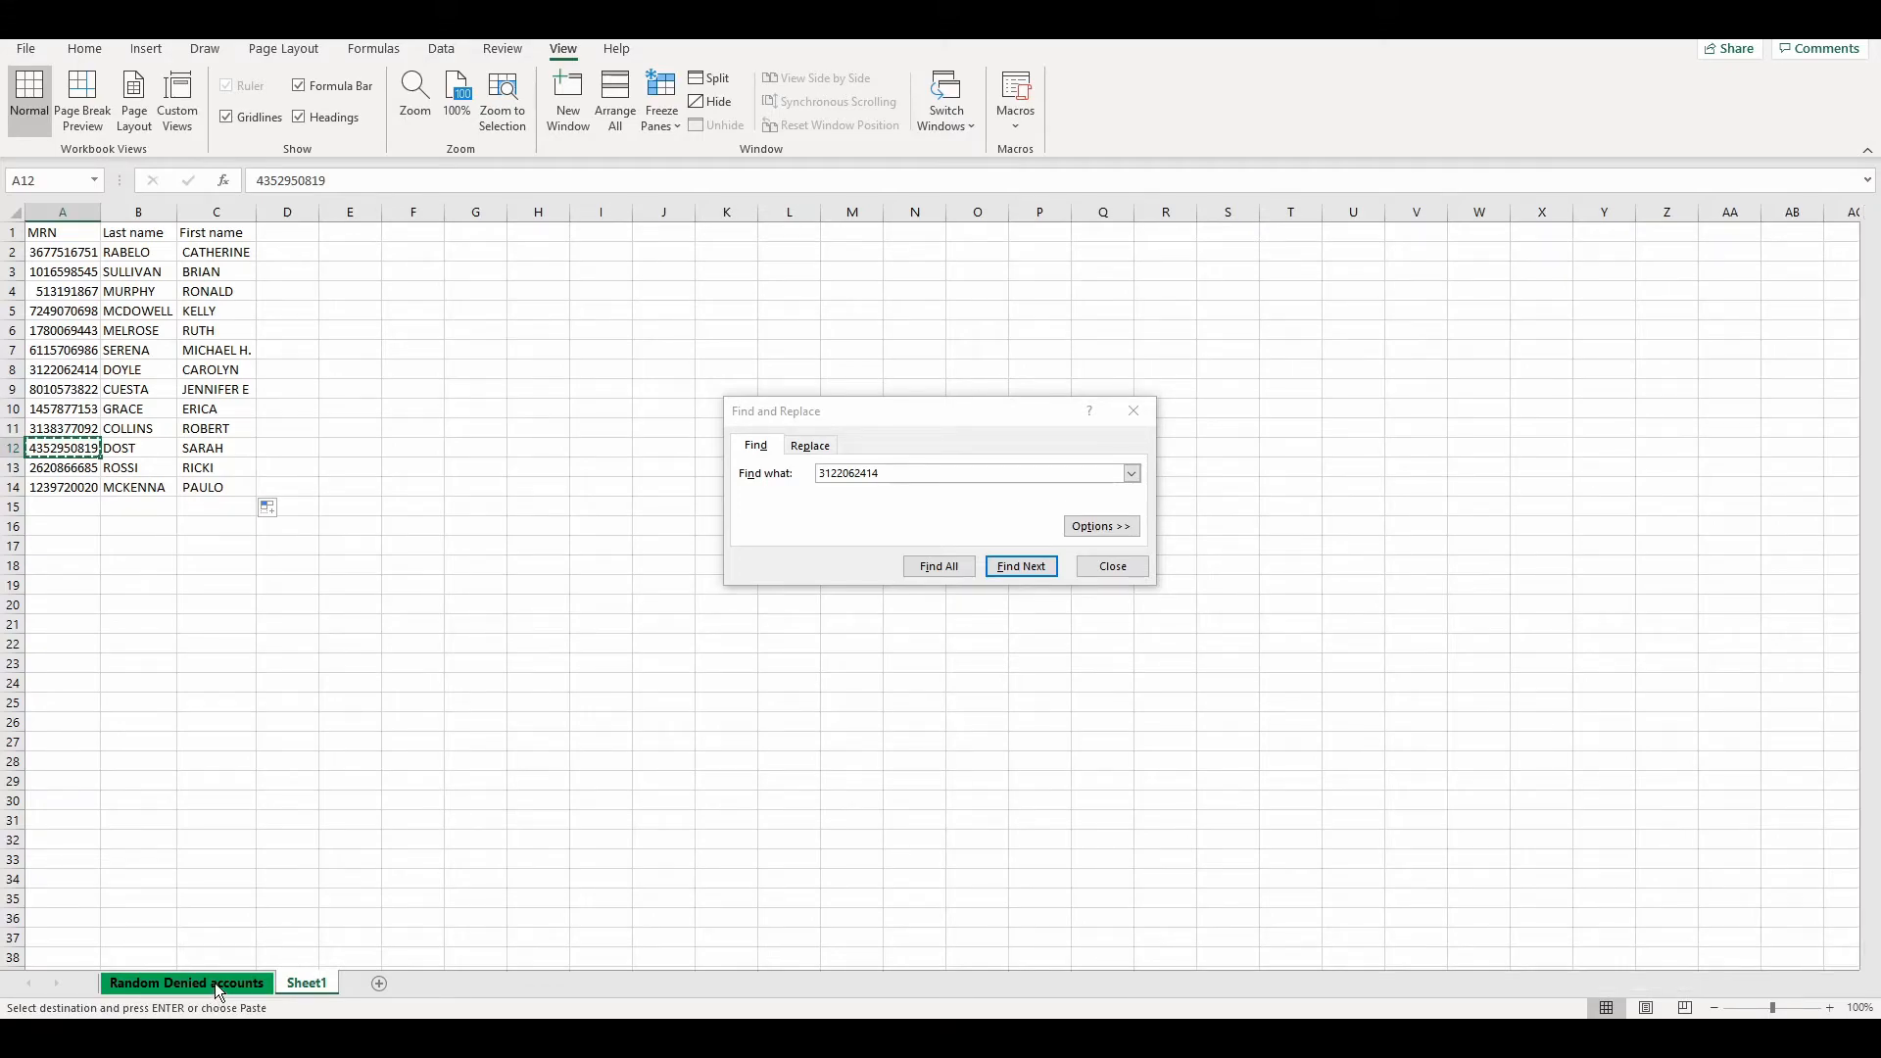
double_click(859, 474)
key("ctrl+v")
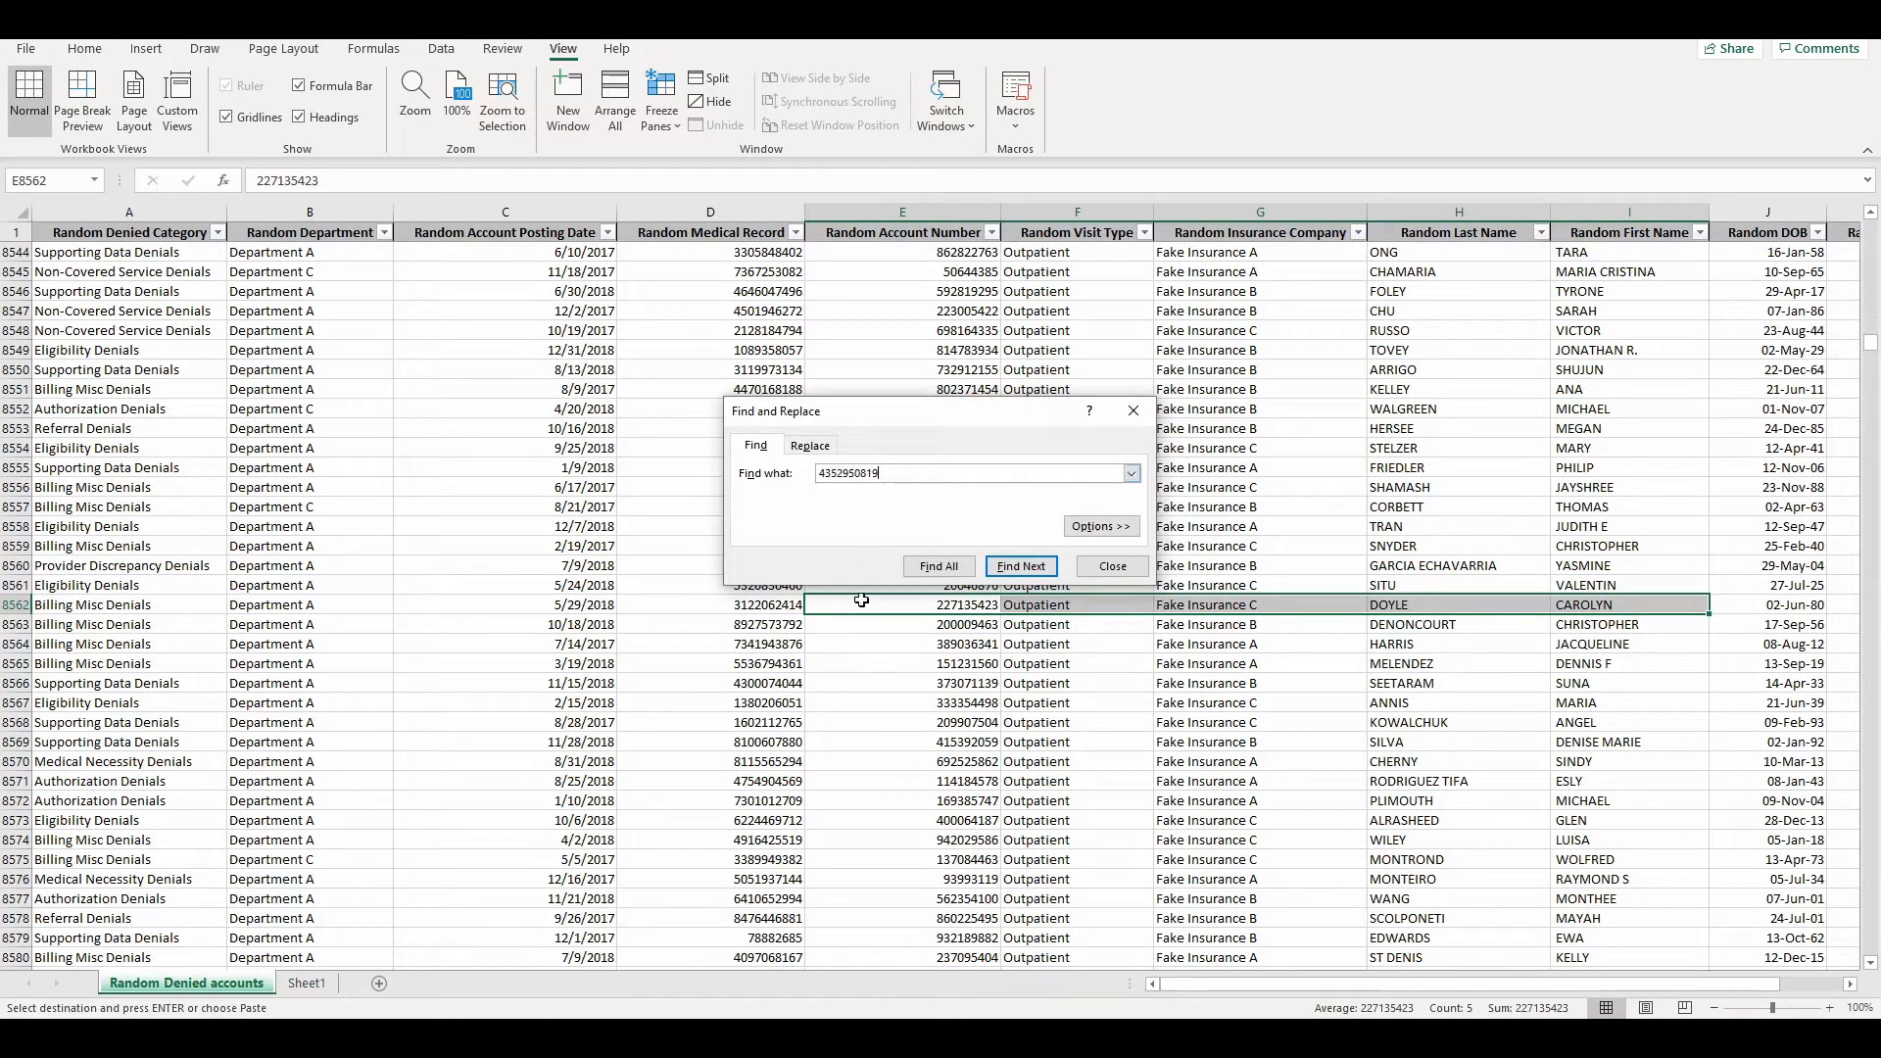
left_click(756, 681)
left_click(1039, 568)
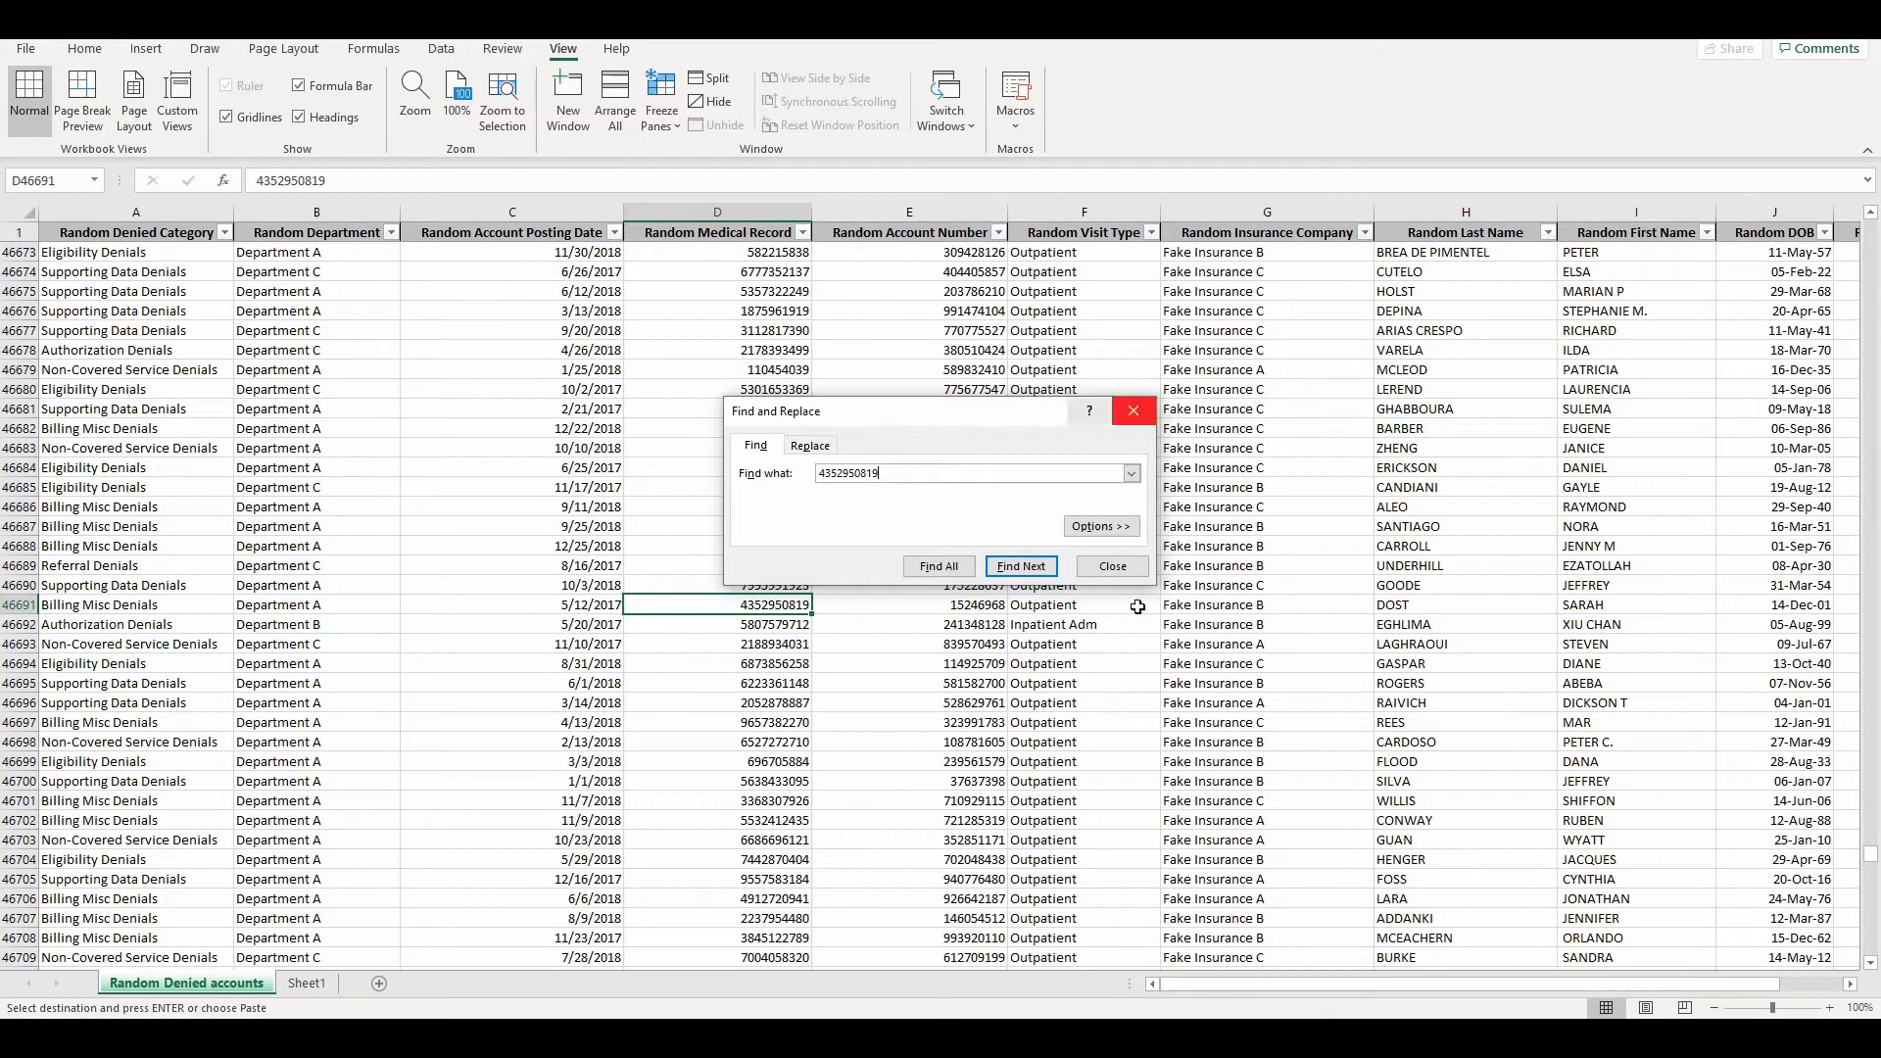
left_click_drag(1459, 608, 1596, 605)
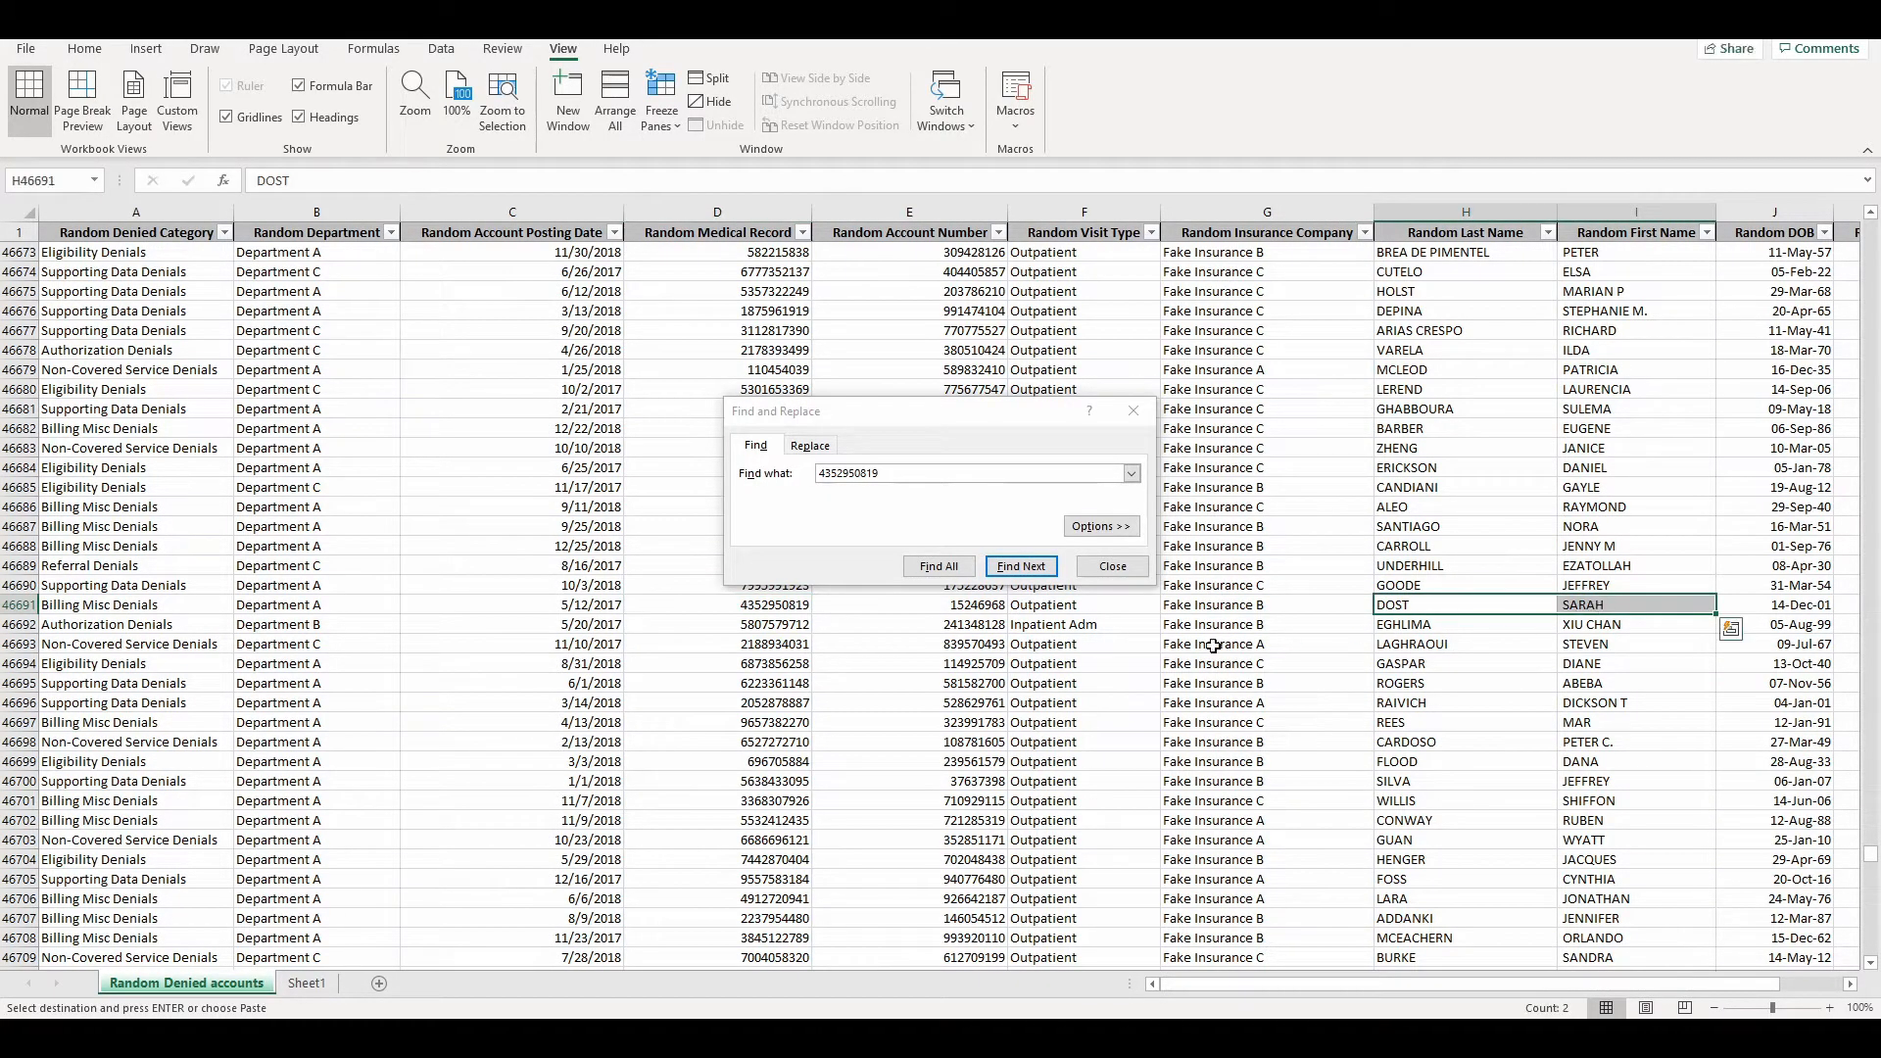
left_click(306, 983)
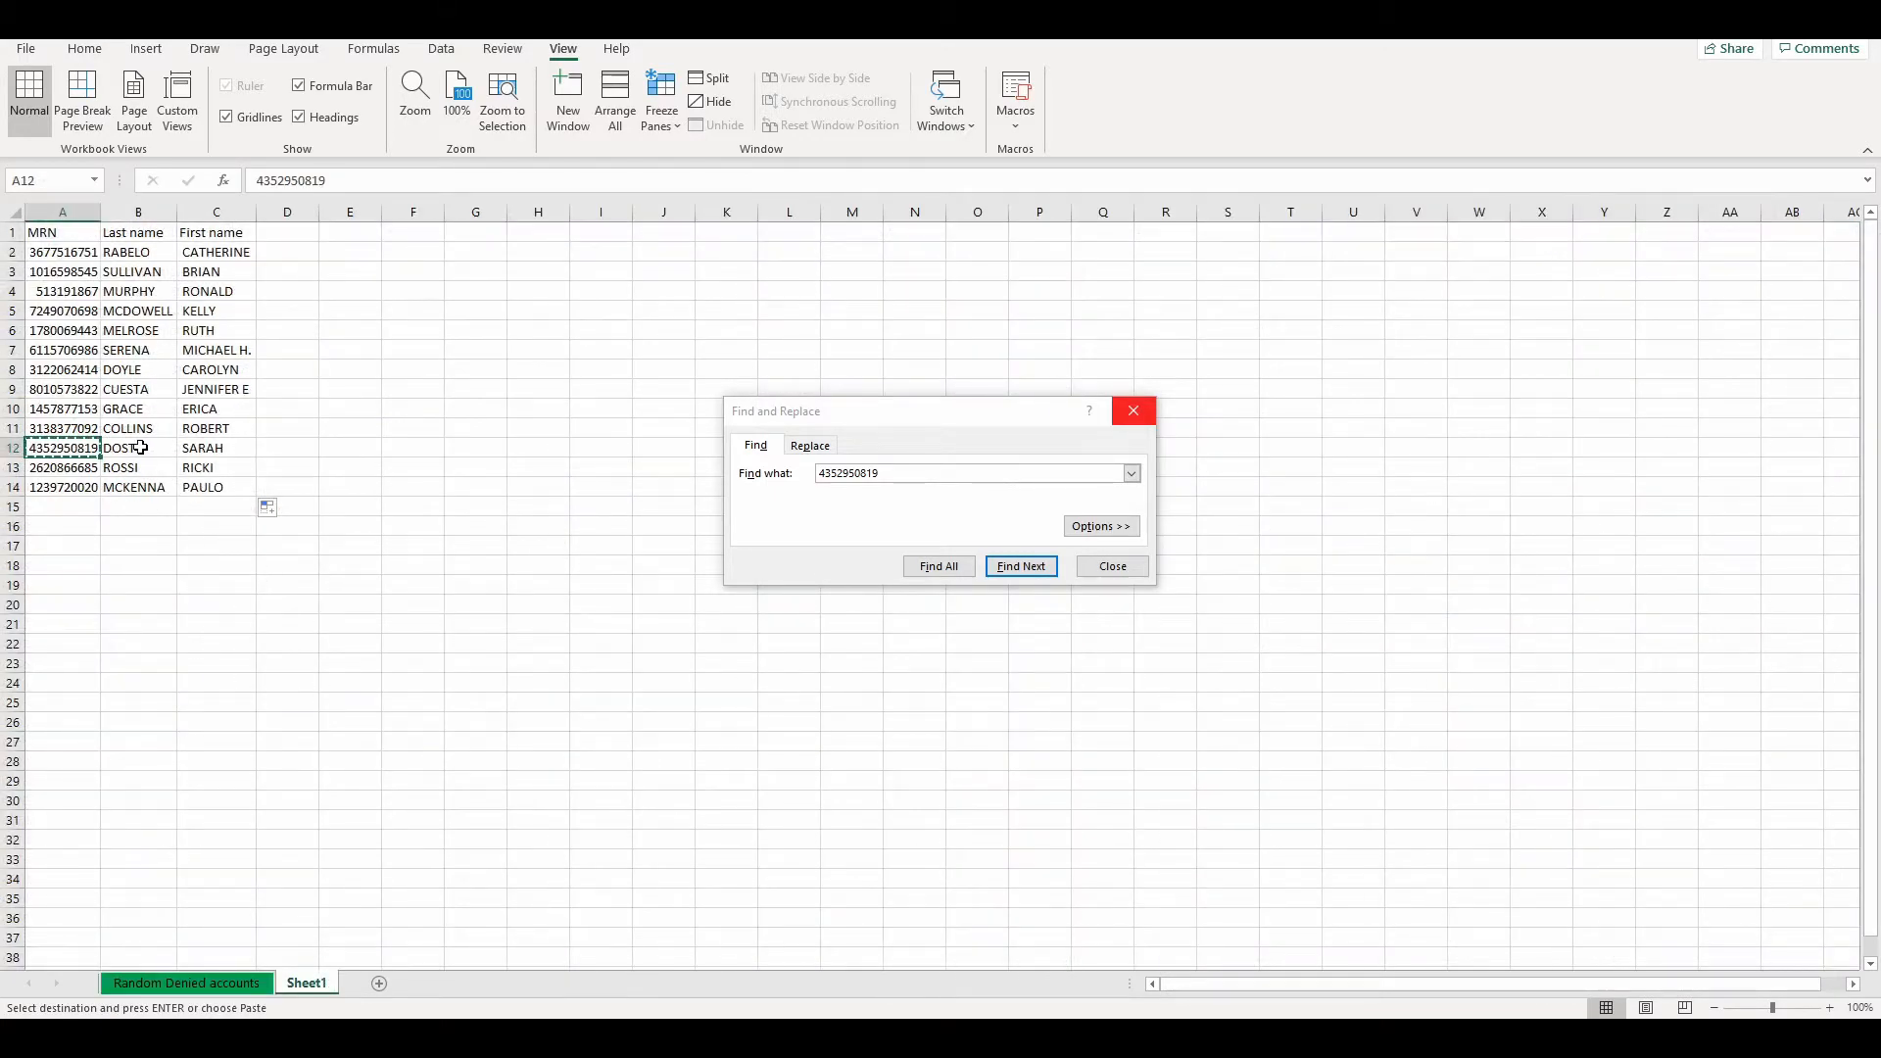